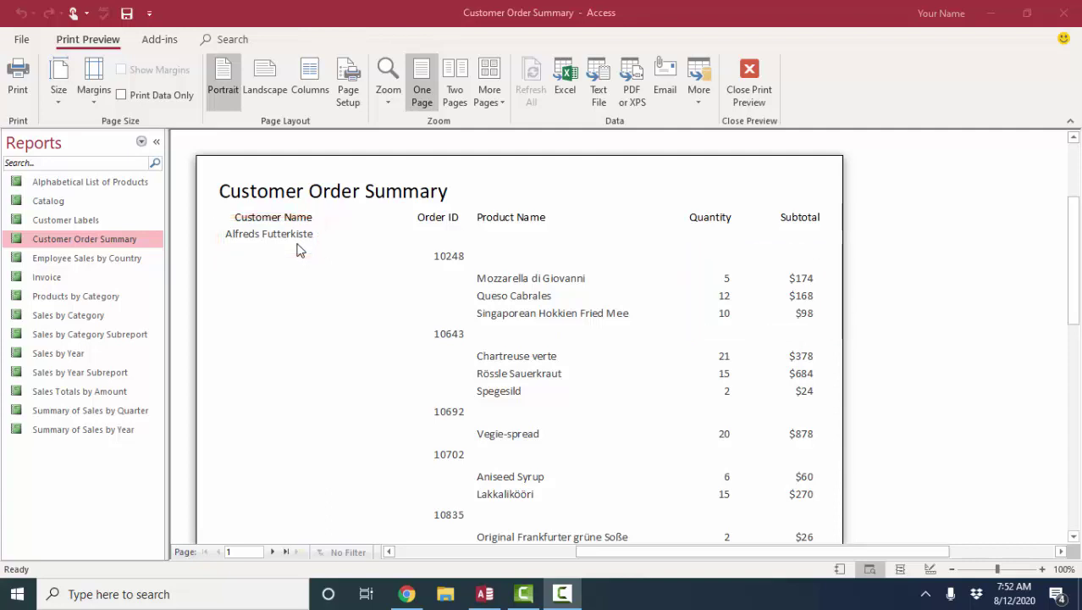
Step: Switch the Customer Order Summary report from preview to Design View
right_click(414, 263)
left_click(363, 310)
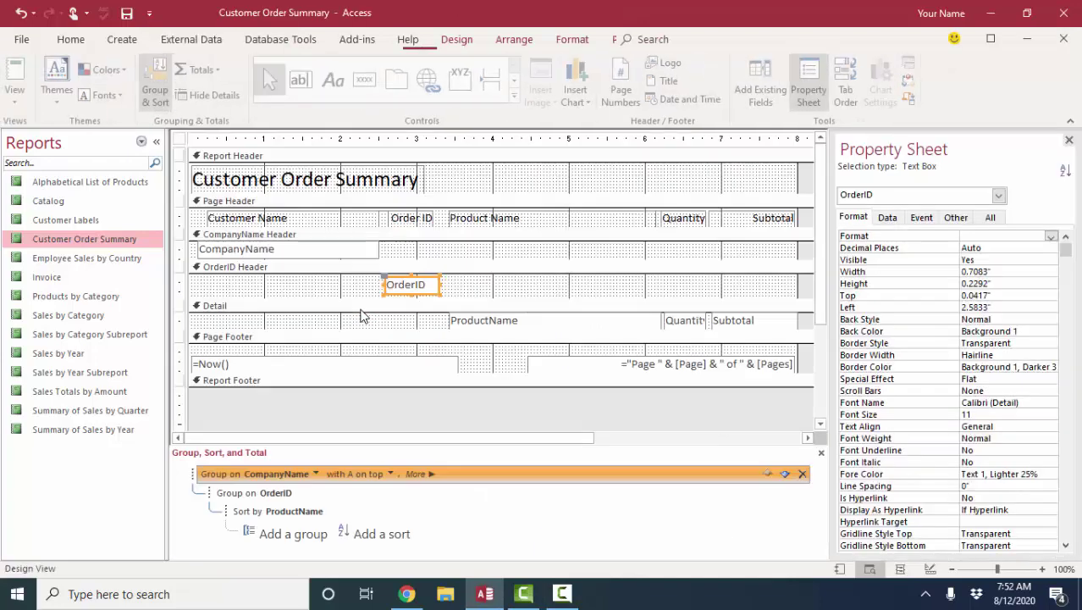
left_click(357, 203)
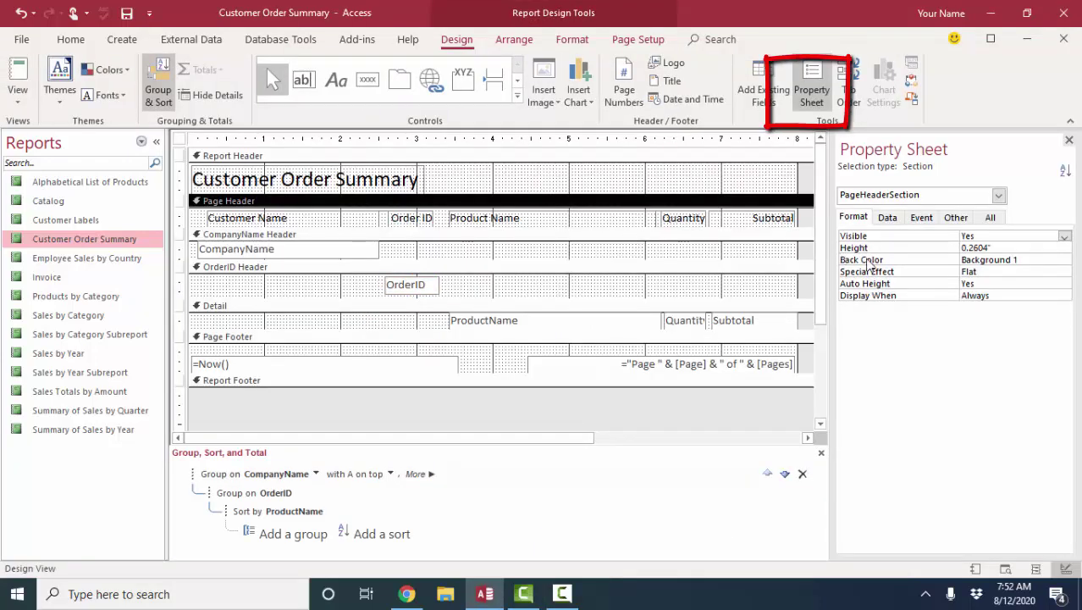
Step: Set the CompanyName Header's Alternate Back Color to Background 1 (white)
left_click(641, 240)
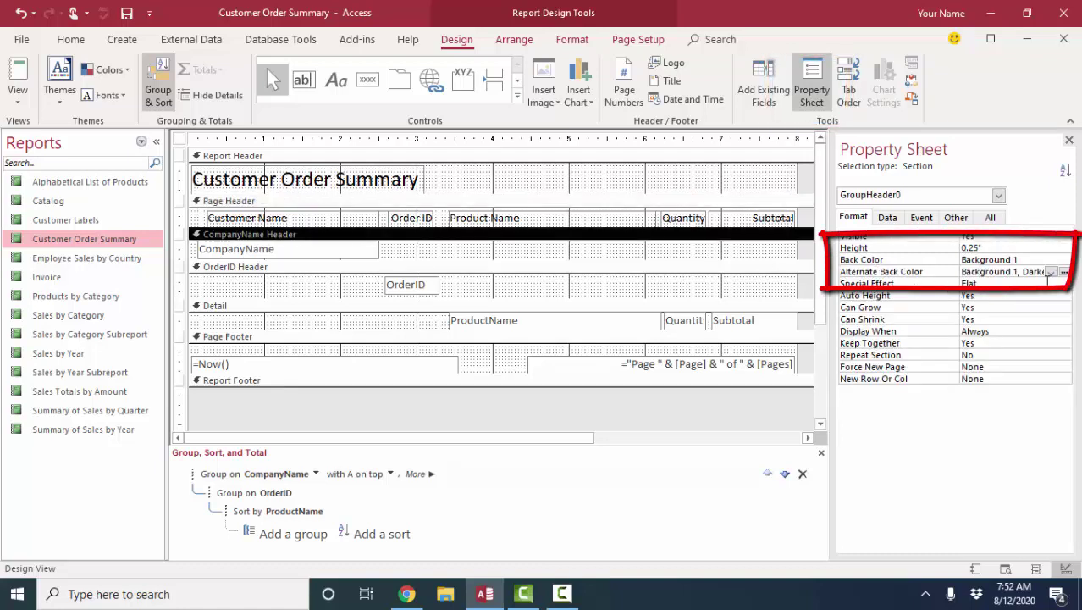
left_click(1050, 273)
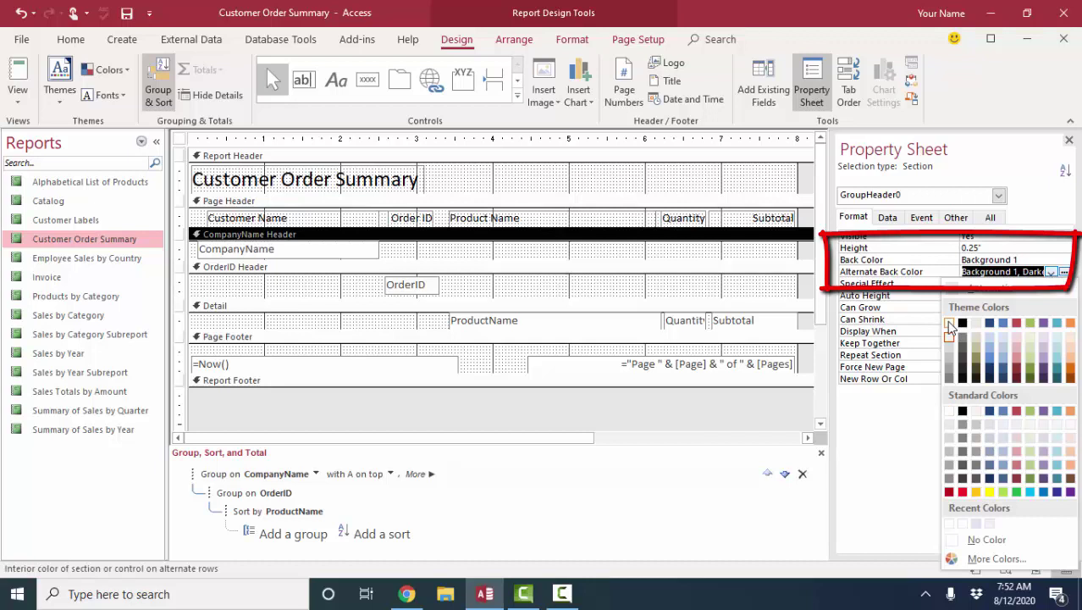
left_click(949, 324)
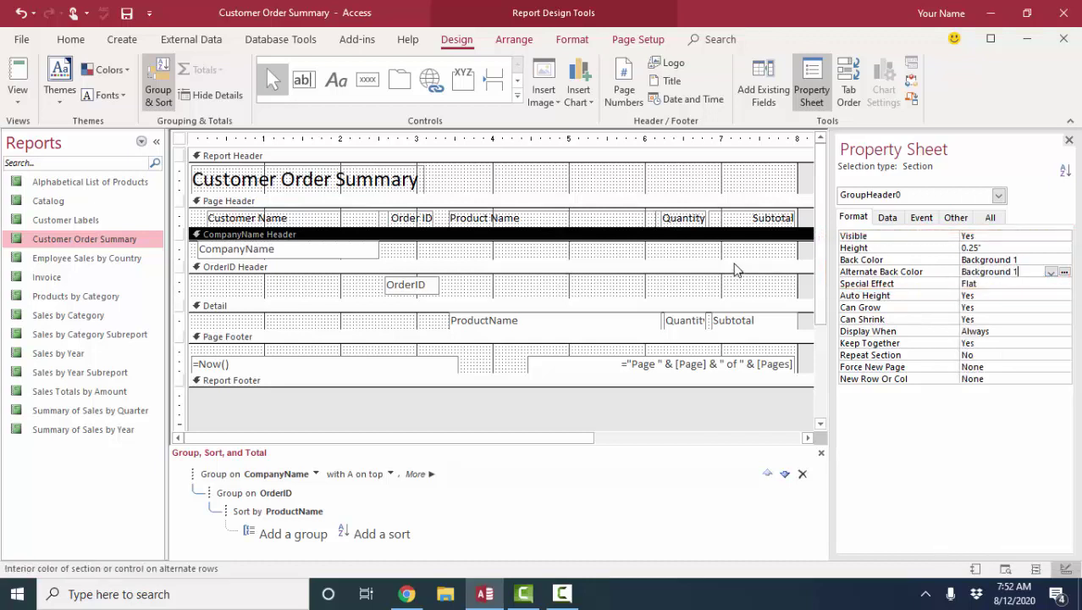
left_click(735, 267)
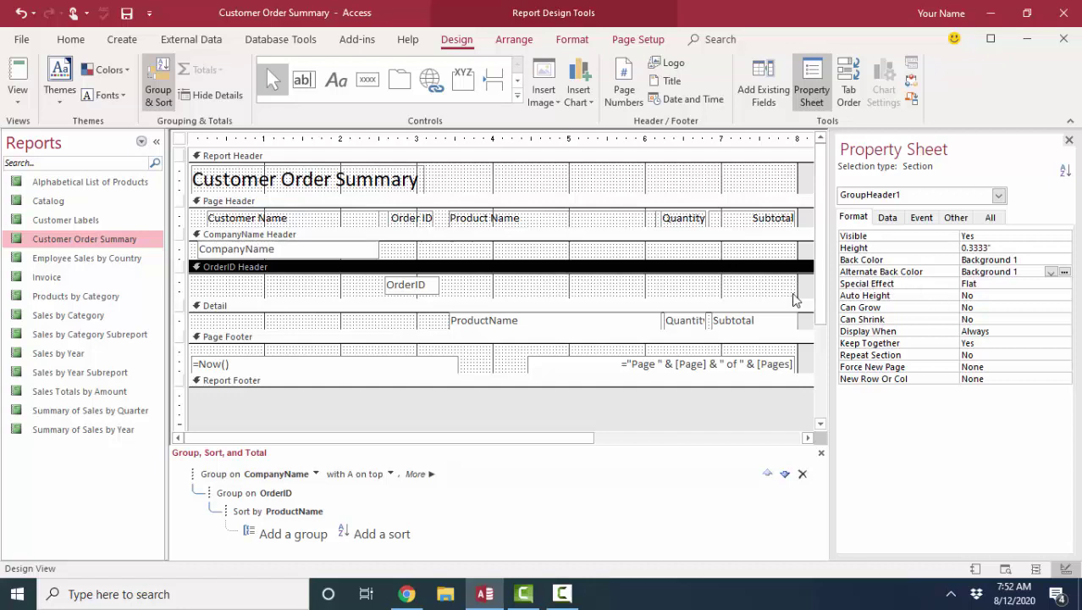
left_click(772, 307)
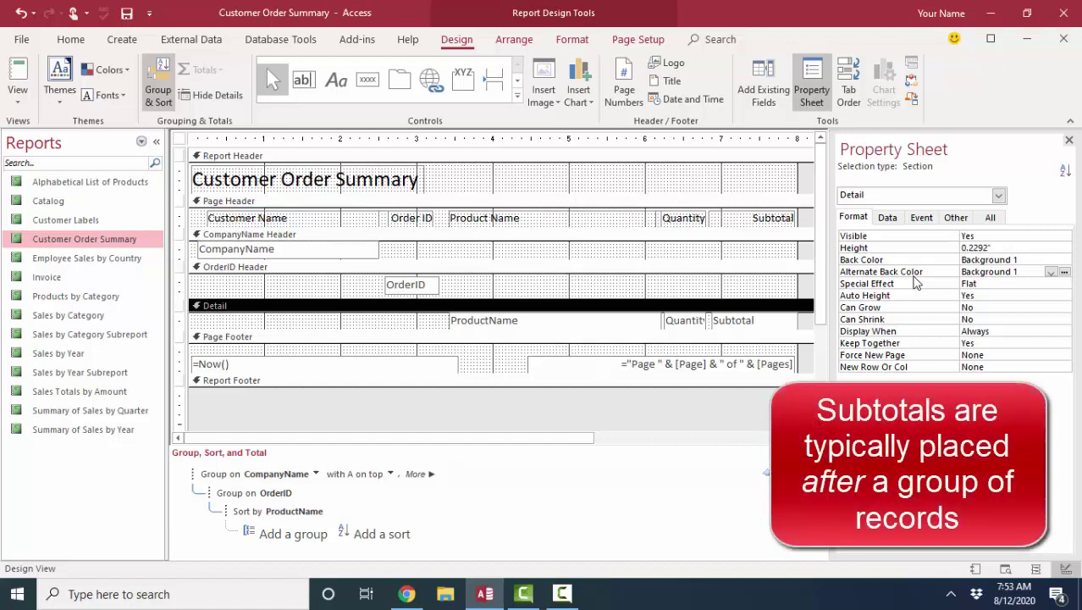
Step: Select the OrderID Header and the Group on OrderID row in the Group, Sort, and Total pane
left_click(433, 267)
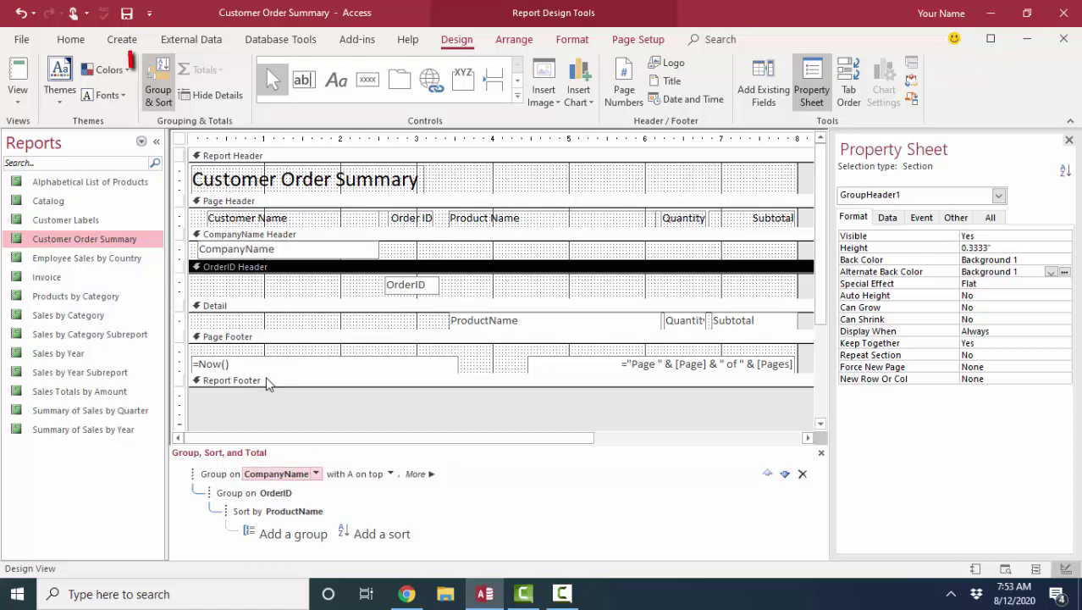
left_click(151, 76)
left_click(151, 76)
left_click(300, 496)
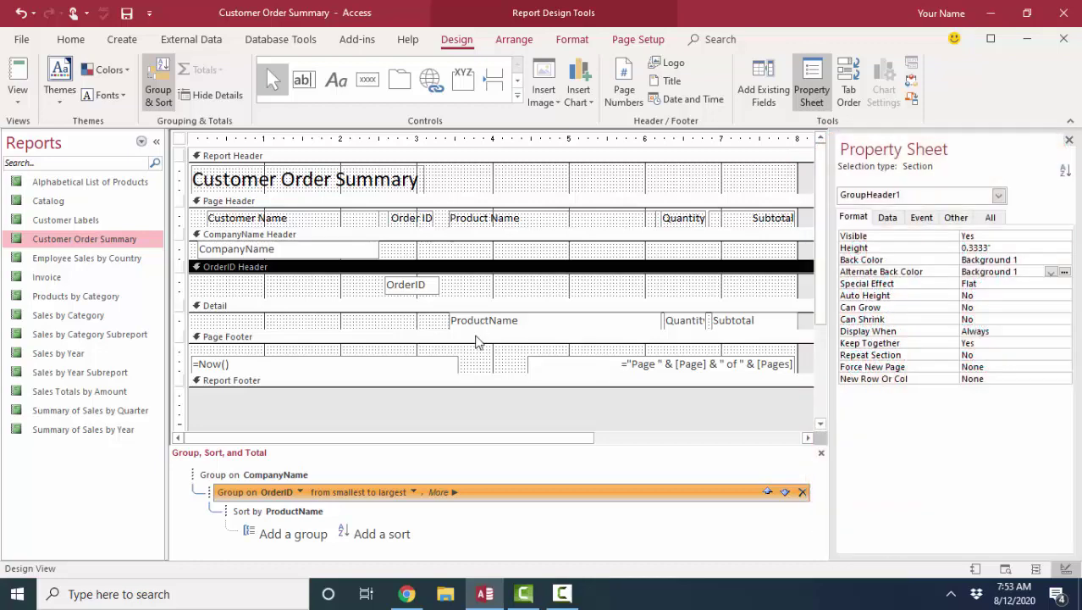
Step: Set the OrderID grouping to 'with a footer section', creating an OrderID Footer below Detail
left_click(441, 491)
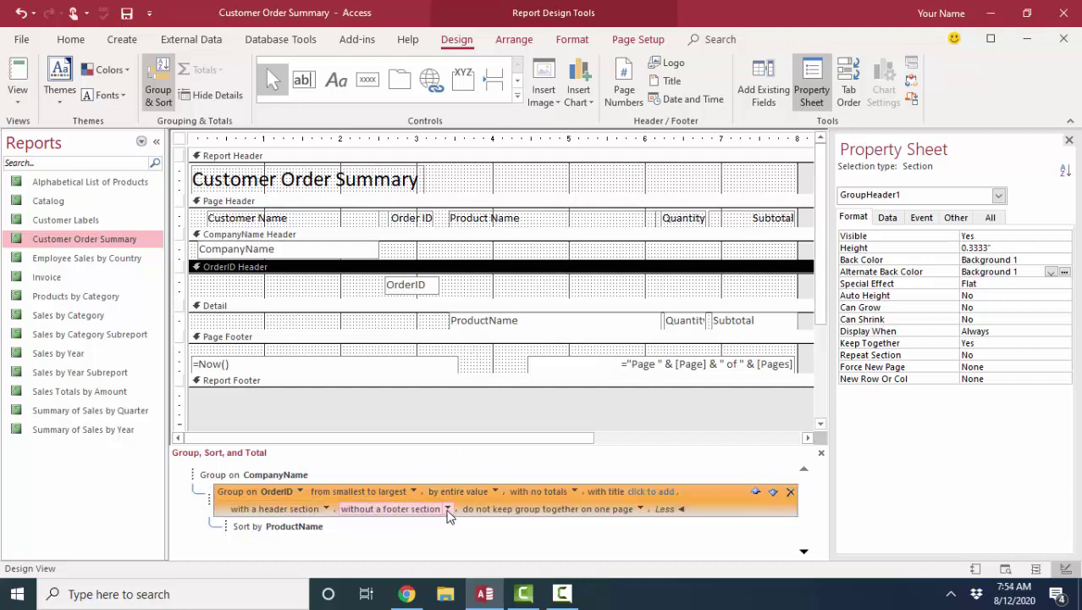
left_click(447, 509)
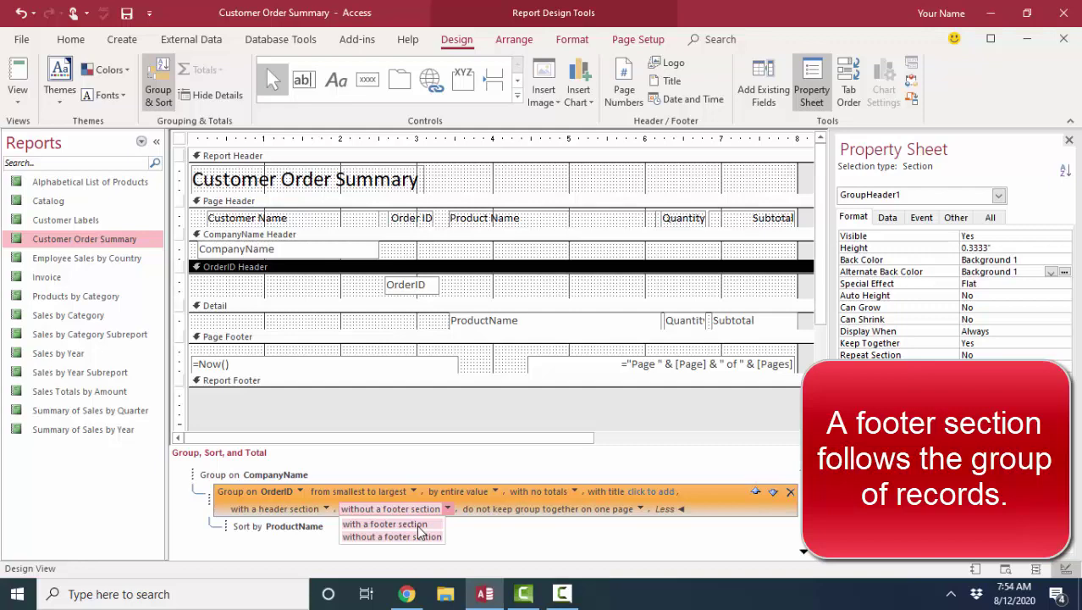
left_click(419, 525)
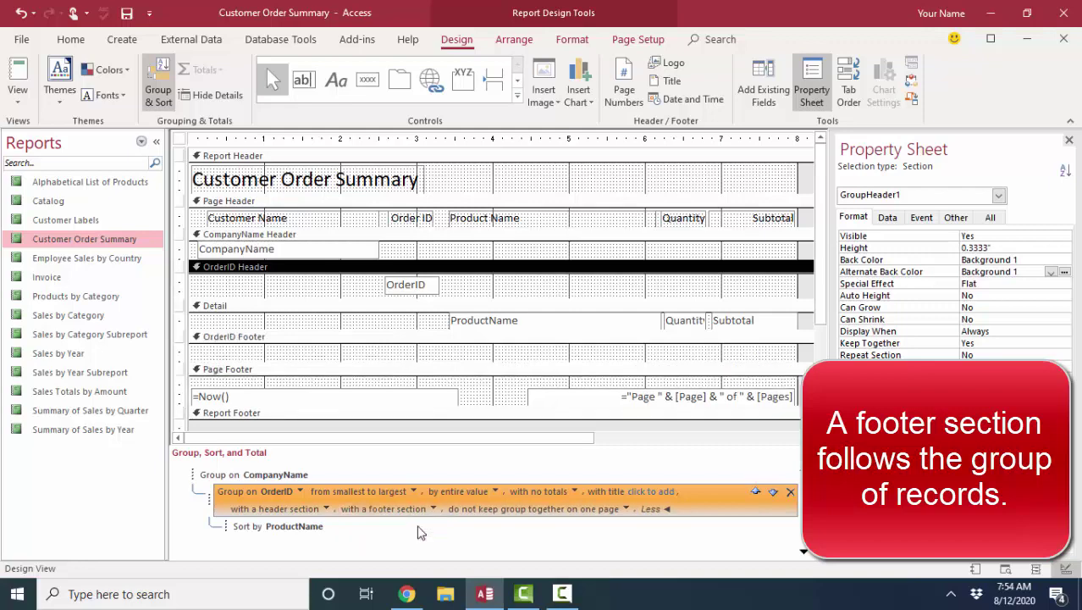
left_click(332, 337)
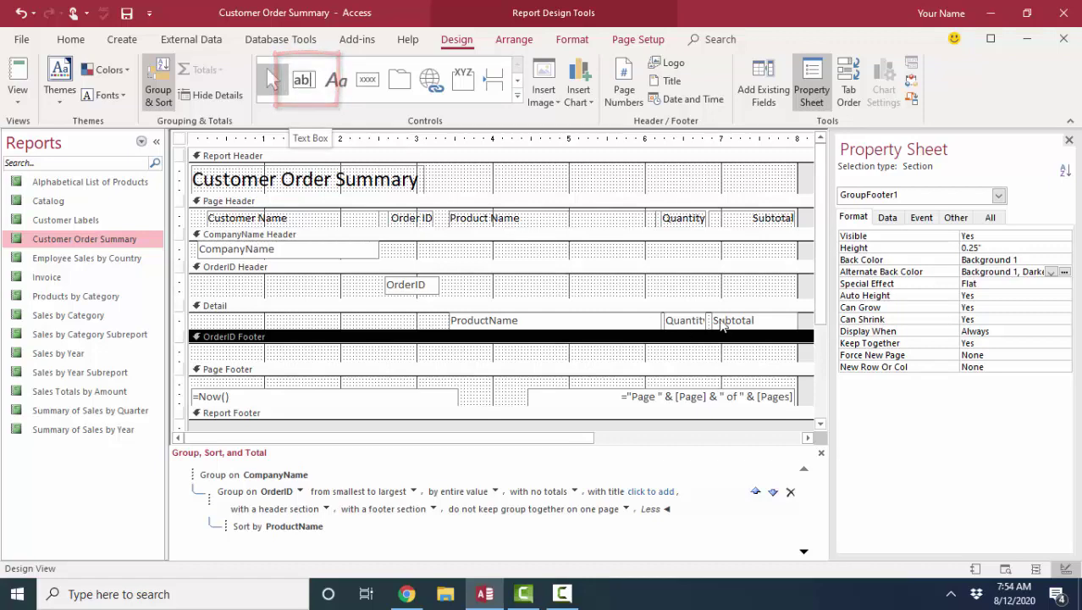
Step: Paste copies of the Quantity and Subtotal boxes into the OrderID Footer under their columns
left_click(688, 322)
left_click(733, 324, "shift")
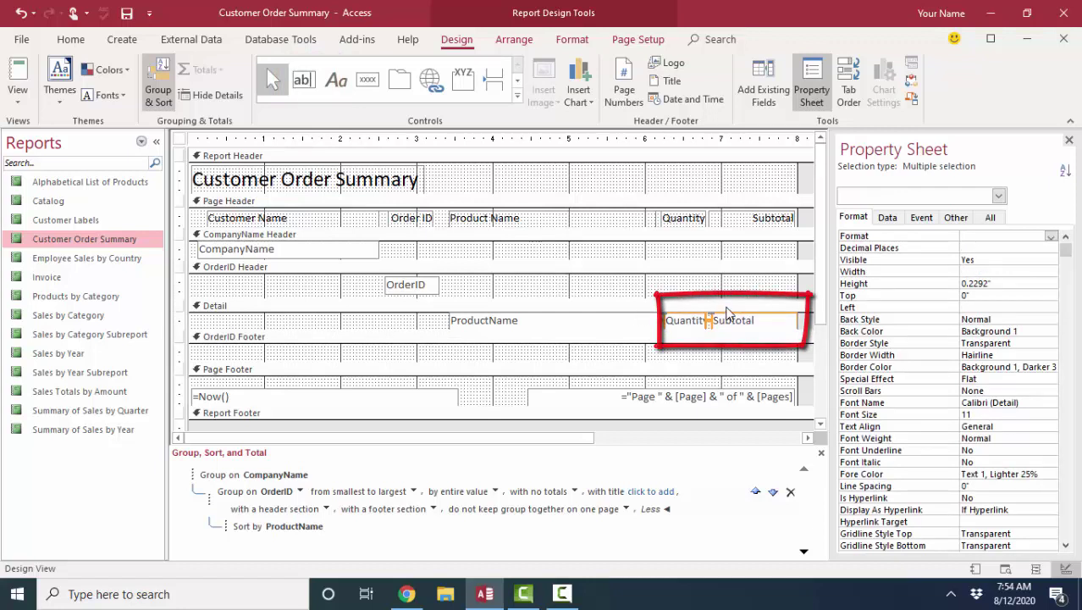
left_click(694, 349)
key("ctrl+v")
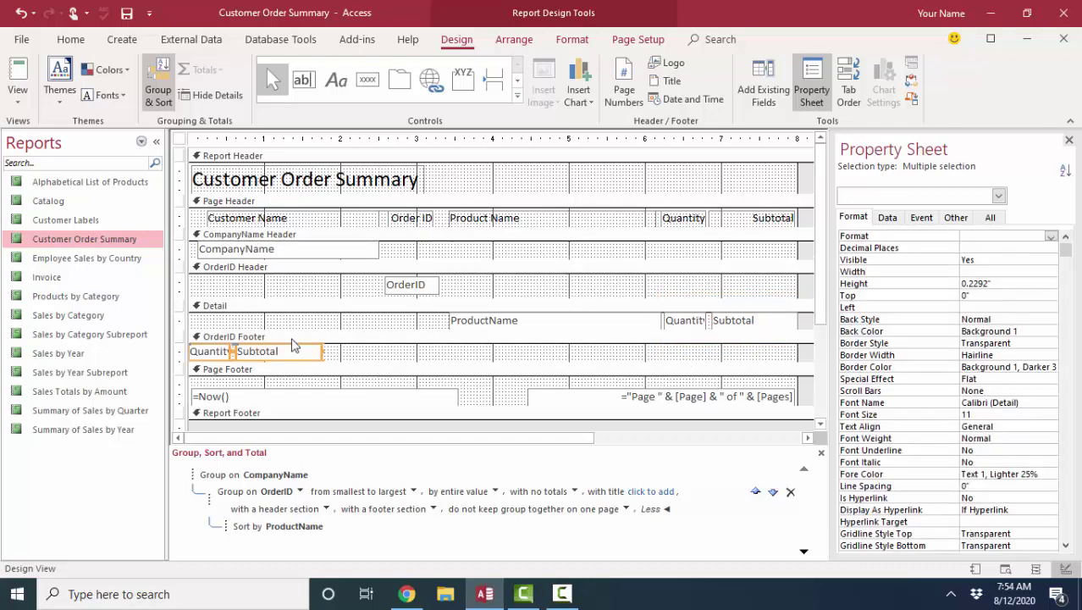
left_click_drag(288, 361, 762, 354)
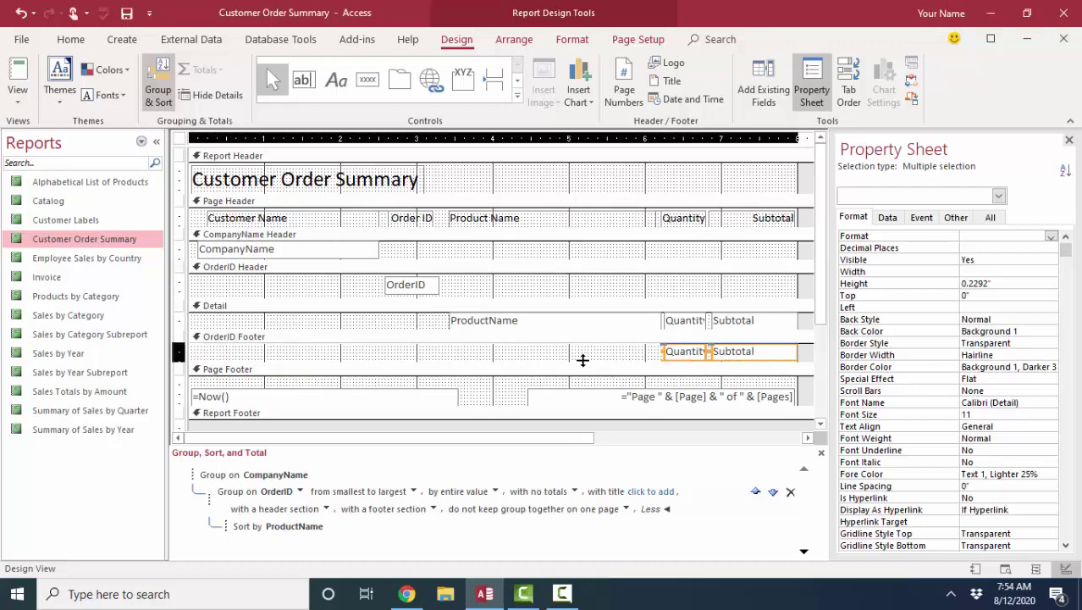
left_click(664, 349)
left_click(669, 350)
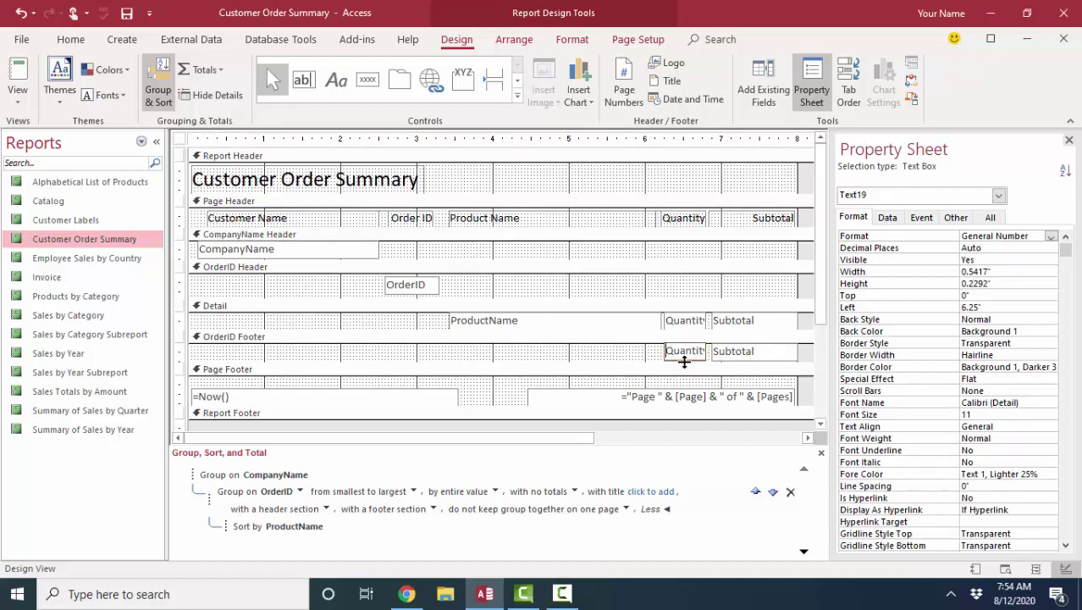
Step: Change the footer's Quantity copy to =Sum([Quantity])
type("=")
type("sum(")
type("[Qua")
key("End")
type("])")
left_click(684, 361)
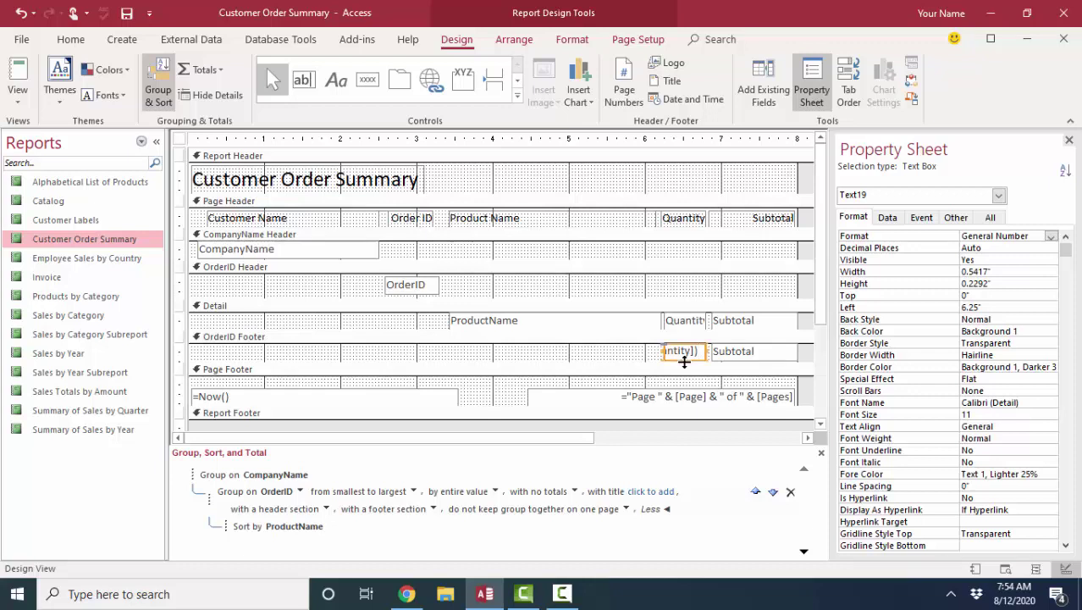
left_click(889, 219)
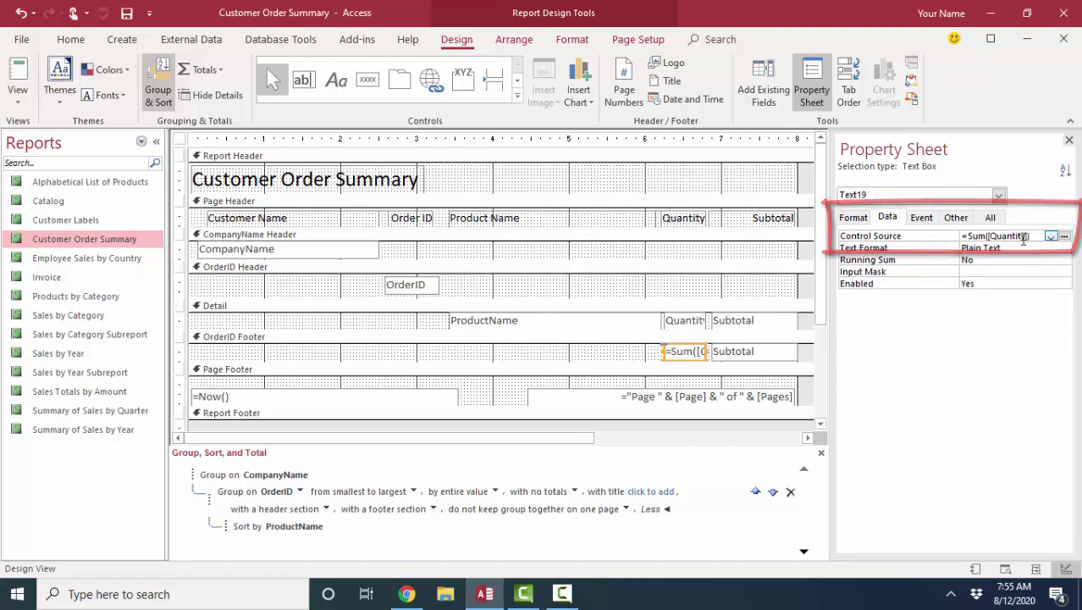
Step: Change the footer's Subtotal copy to =Sum([Subtotal])
left_click(718, 353)
left_click(718, 353)
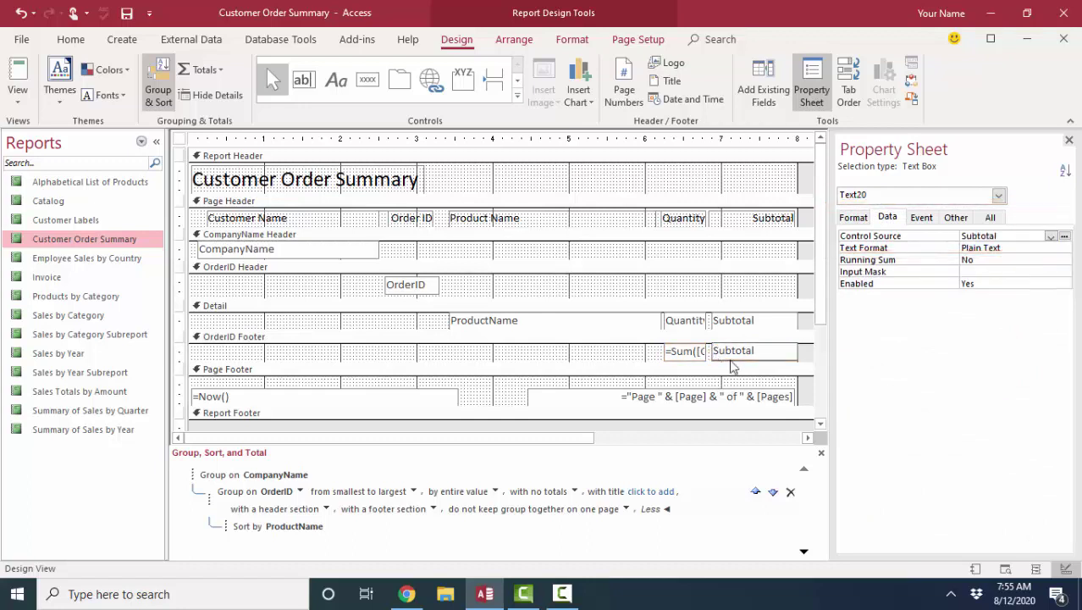
type("=Sum([")
key("End")
type("])")
key("Return")
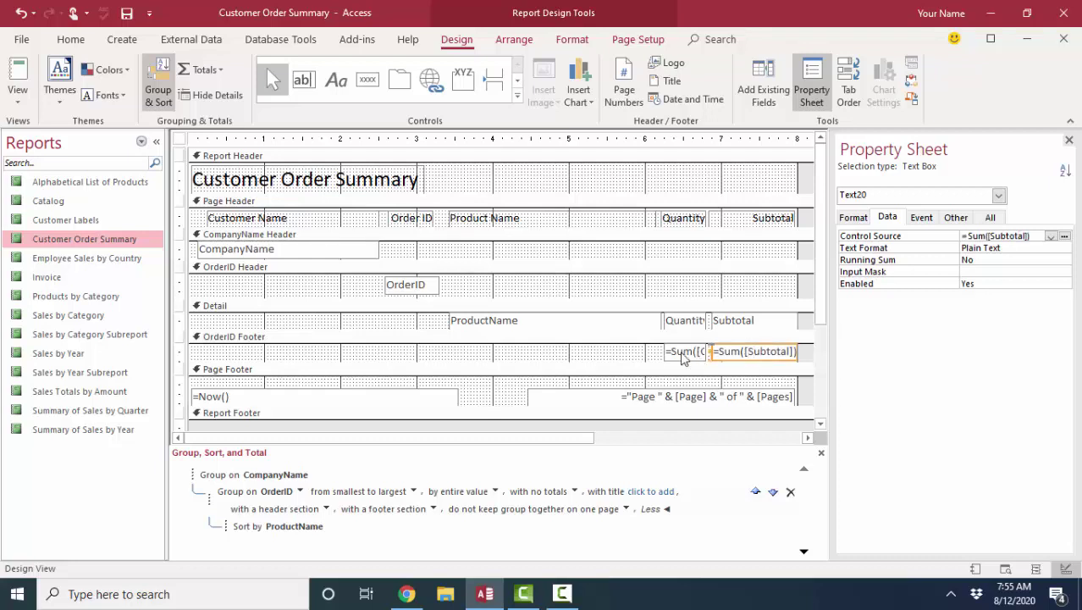
left_click(343, 349)
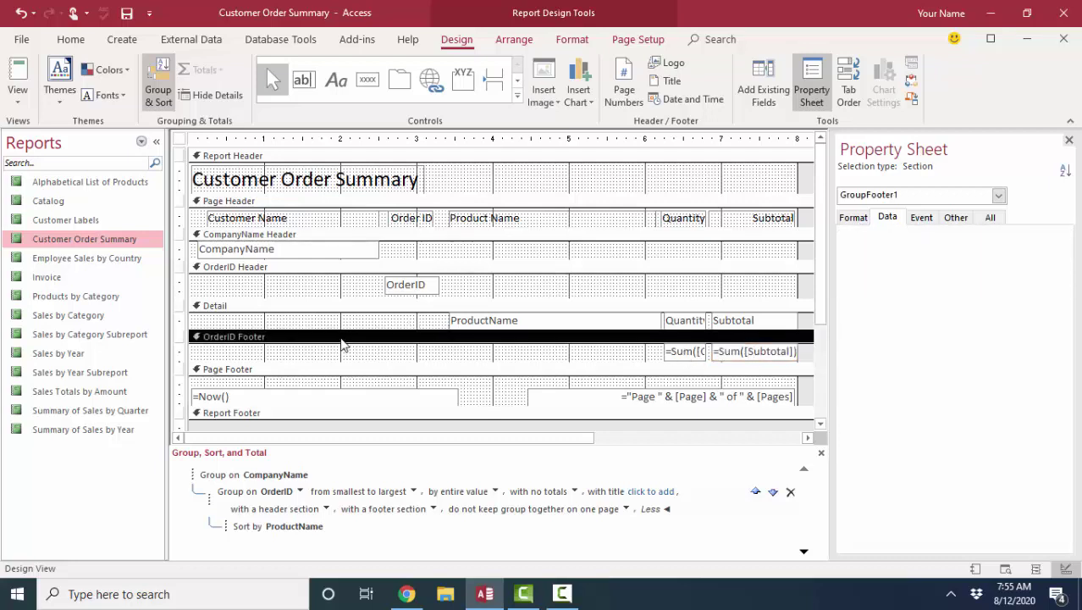
Step: Preview the report with the new order totals, then return to Design View
left_click(687, 355)
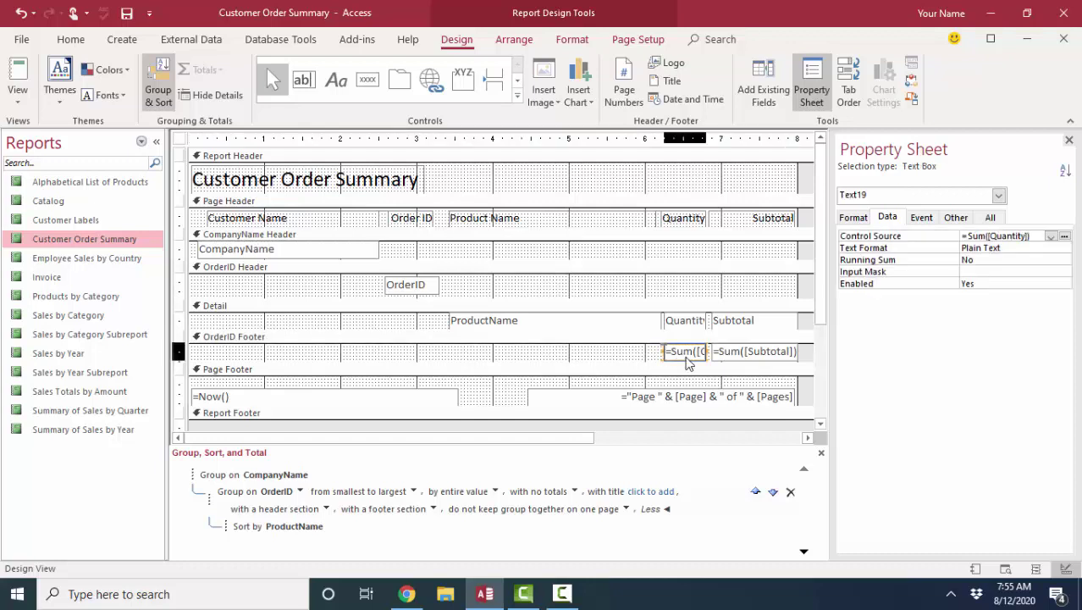
left_click(749, 358)
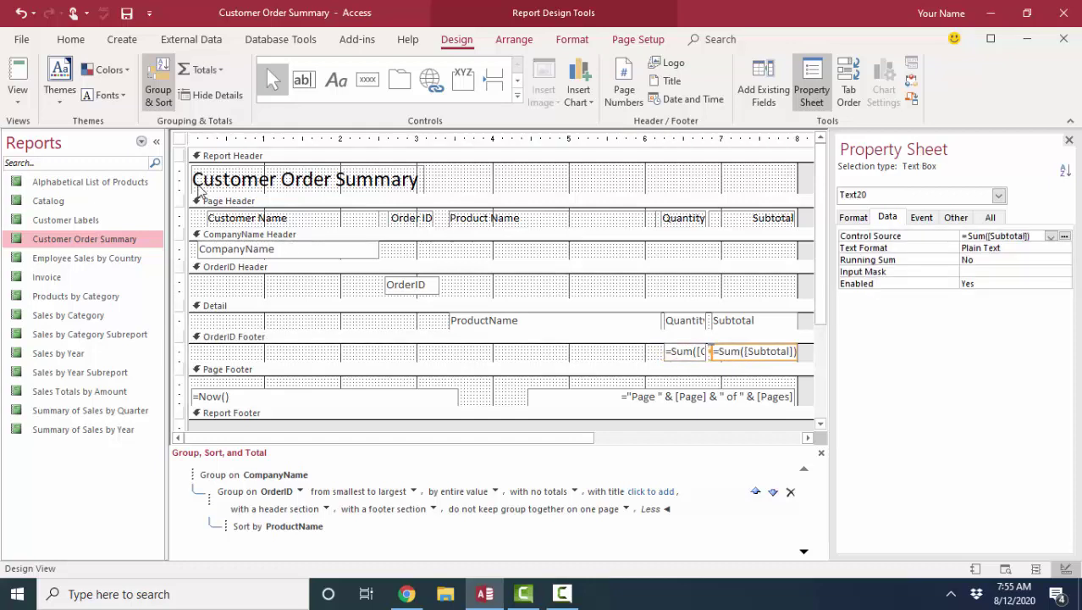
left_click(18, 100)
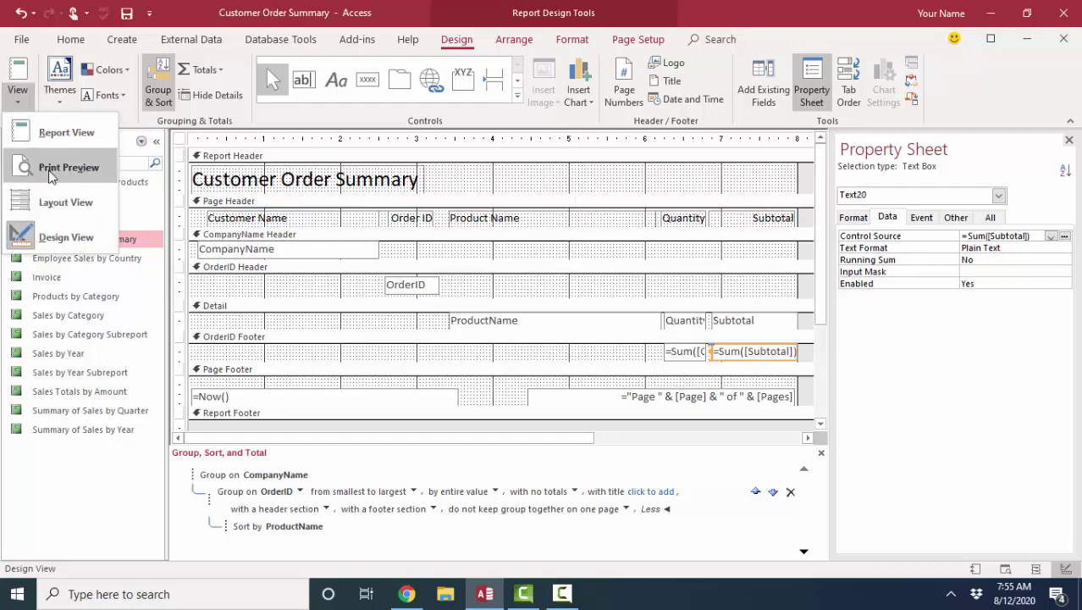
left_click(51, 168)
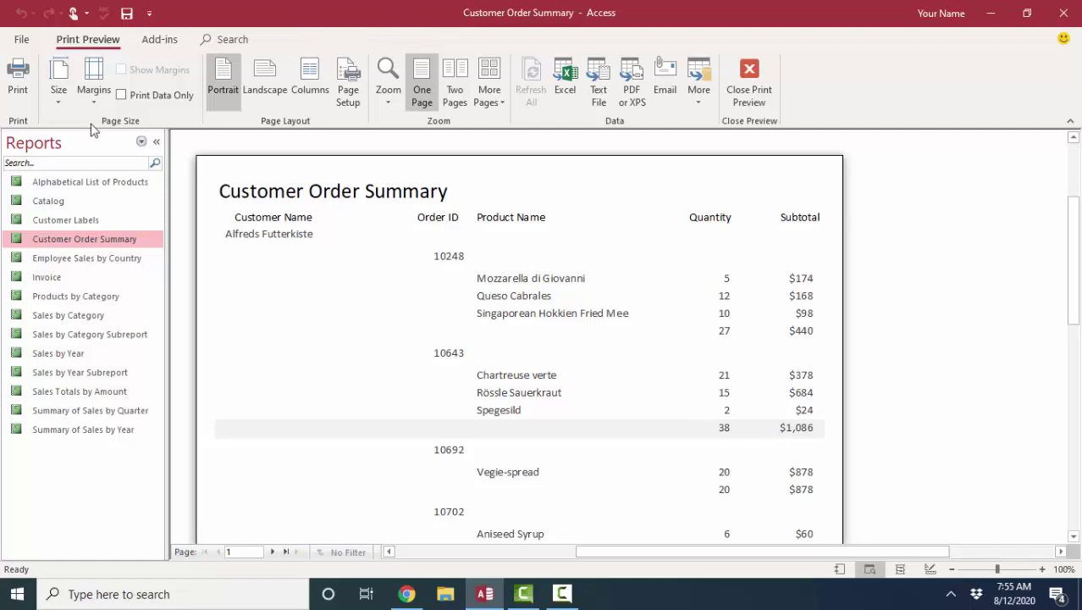
right_click(253, 169)
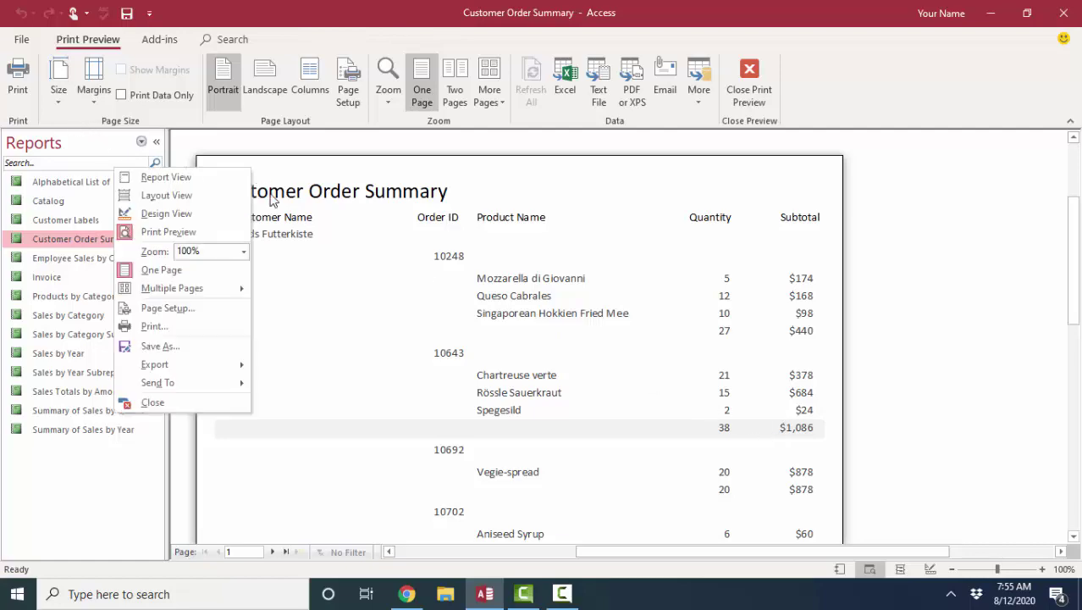
left_click(209, 216)
Step: Give the OrderID Footer a white (#FFFFFF) alternate background and nudge its total boxes down to Top 0.0833"
left_click(373, 339)
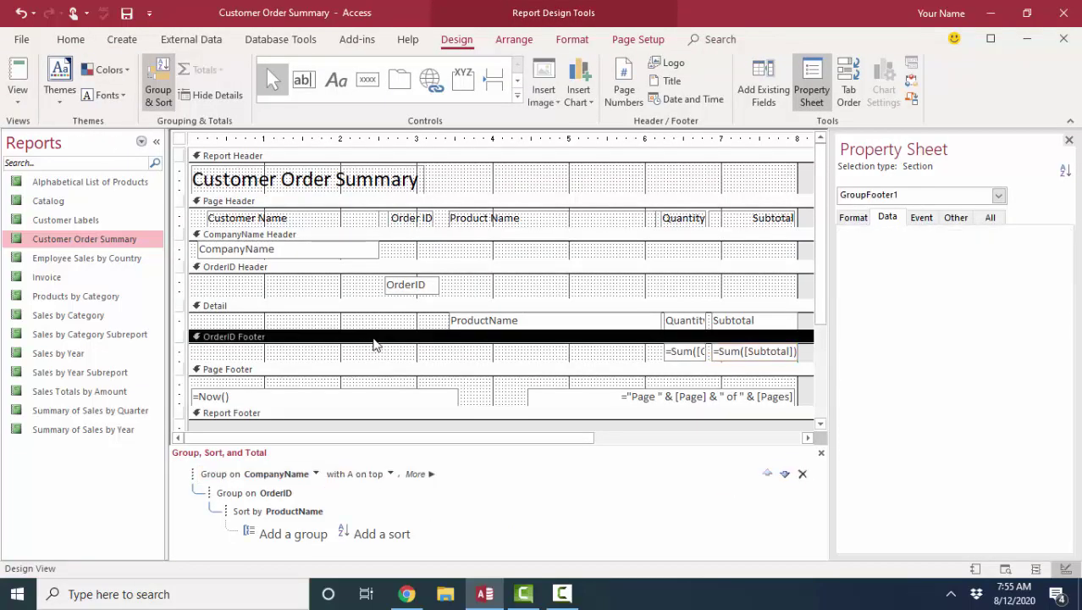
left_click(853, 217)
left_click(1051, 275)
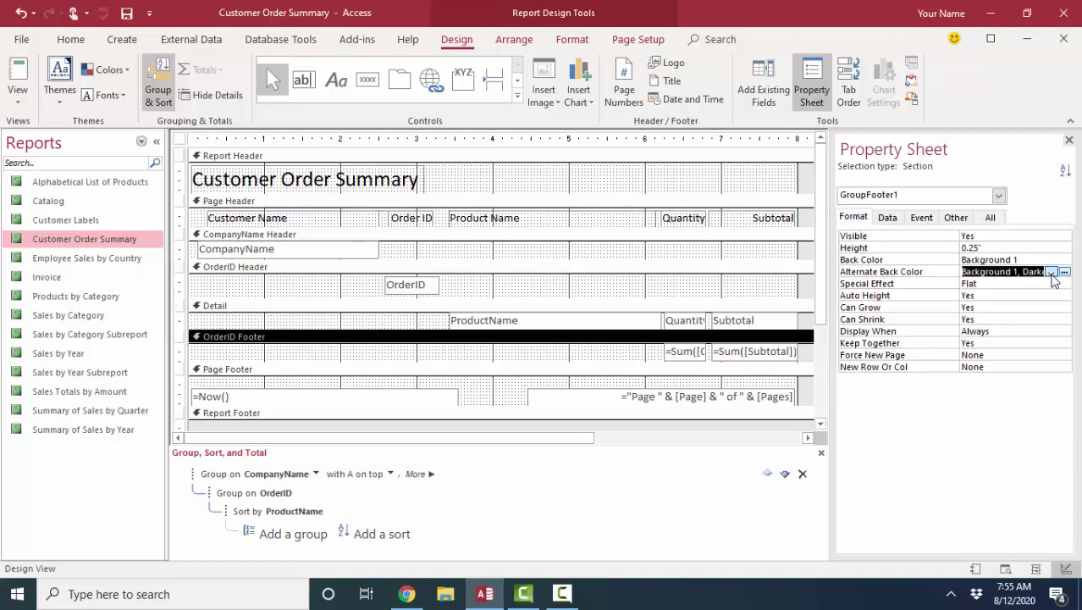
left_click(1052, 274)
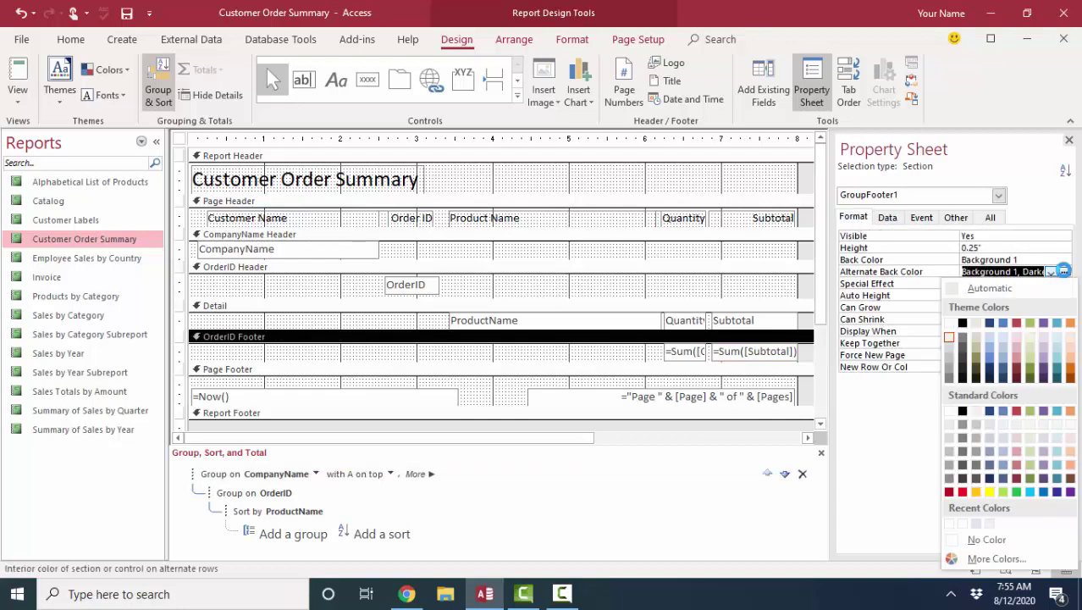
left_click(949, 412)
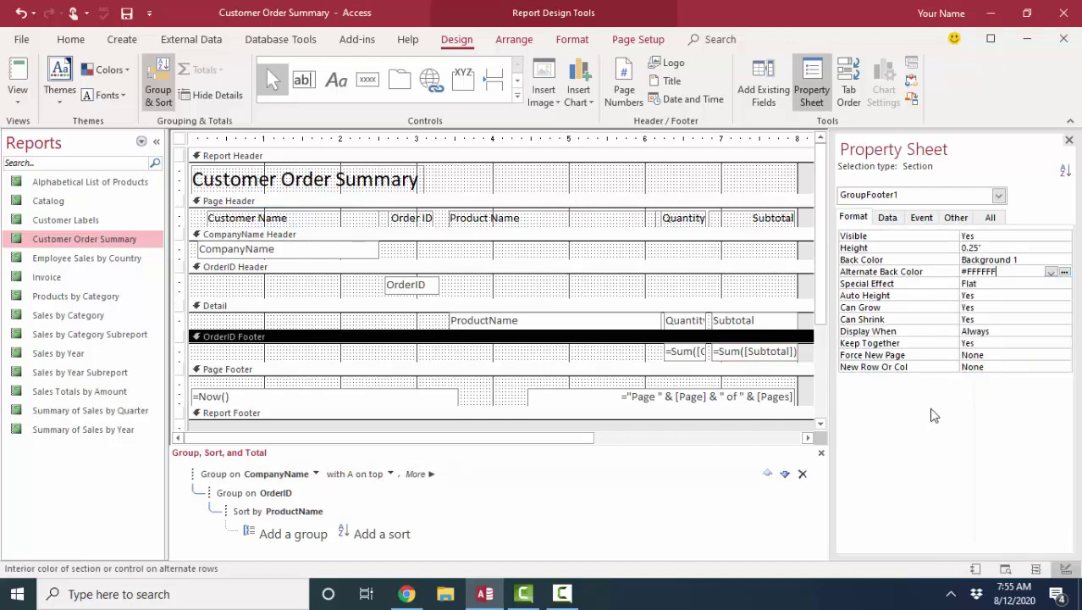
left_click(185, 351)
key("Down")
key("Down")
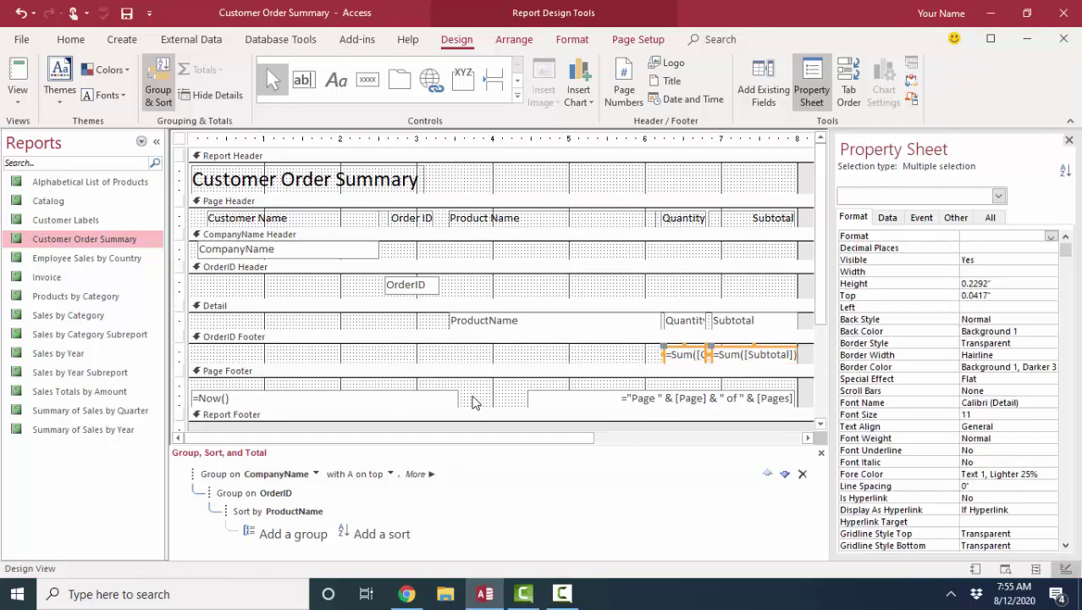
Step: Draw a line over the order totals, then print-preview totals such as 27 and $440
left_click(517, 98)
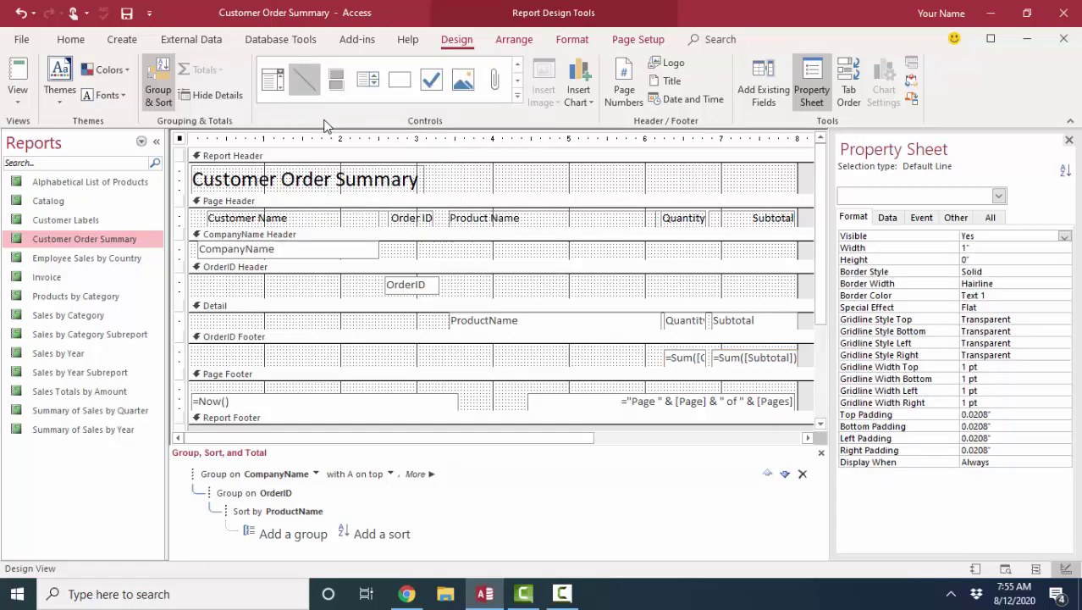
left_click_drag(659, 347, 797, 345)
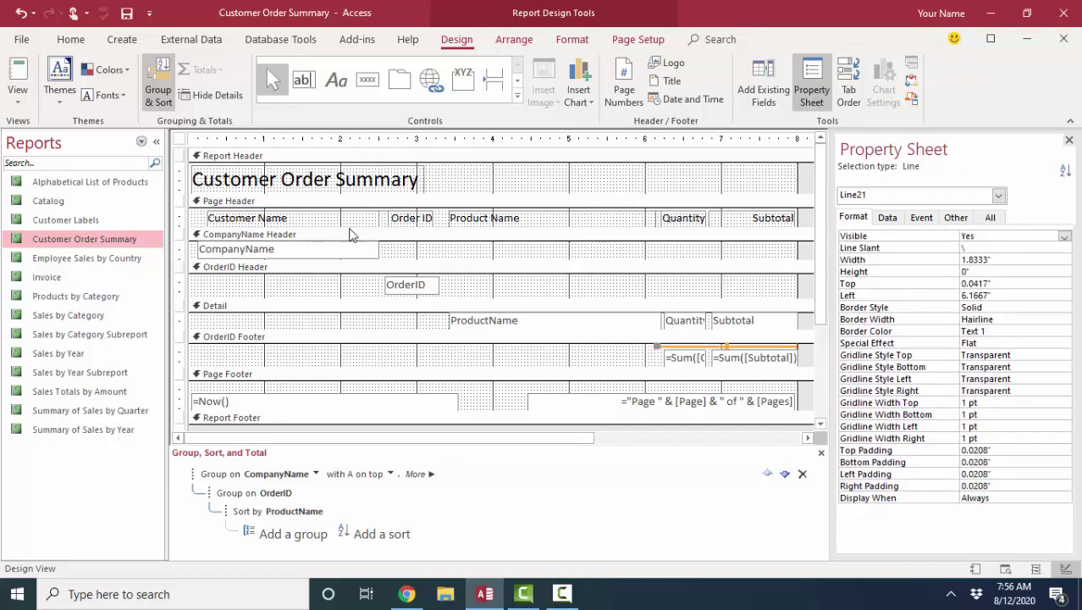
left_click(17, 95)
left_click(66, 179)
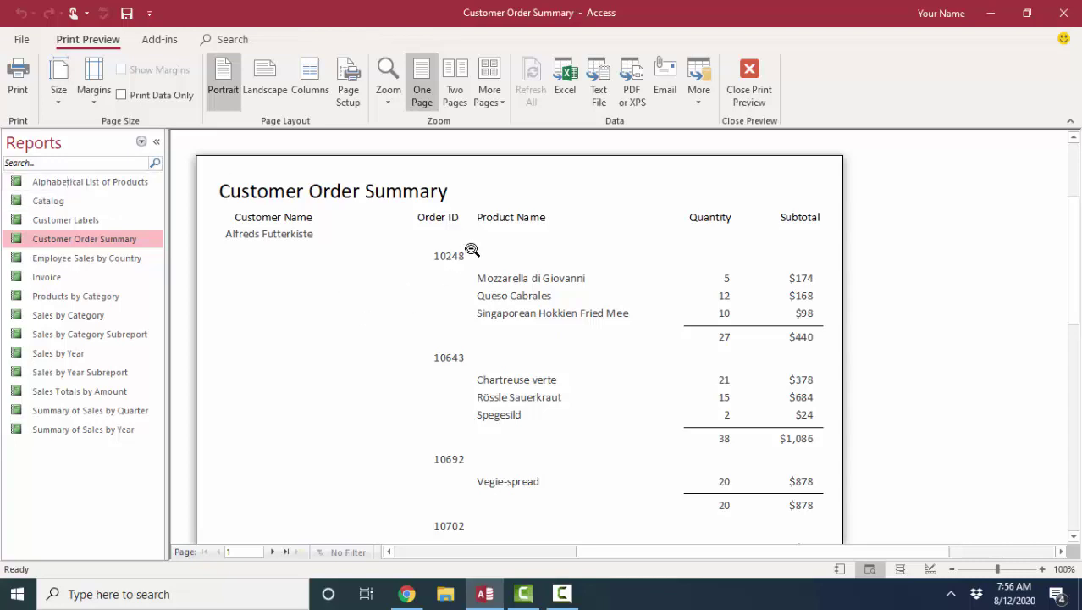
scroll(381, 254, "down", 1)
left_click(302, 190)
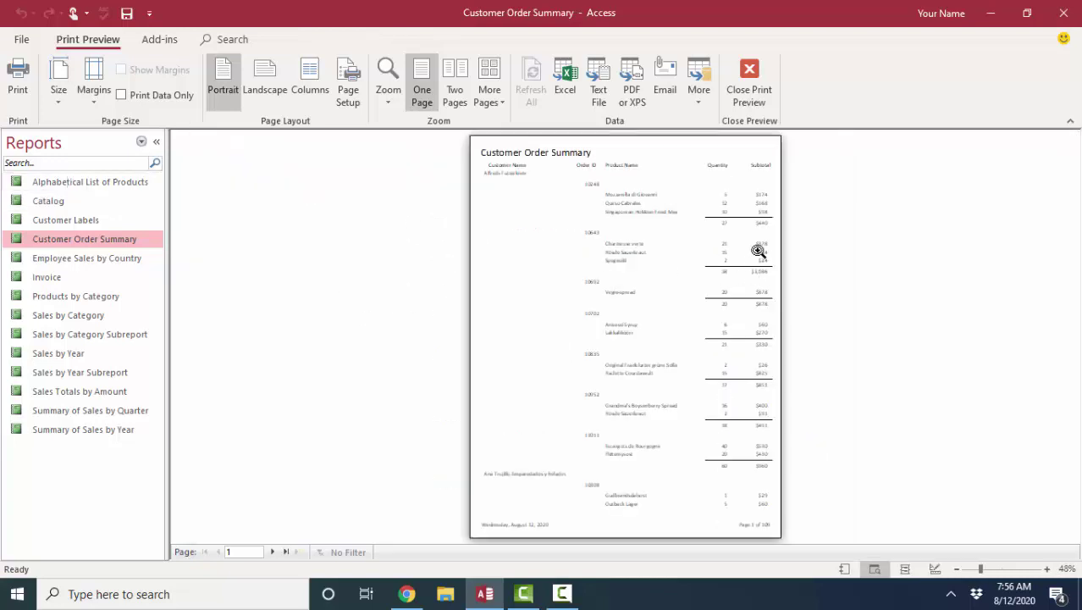
left_click(495, 178)
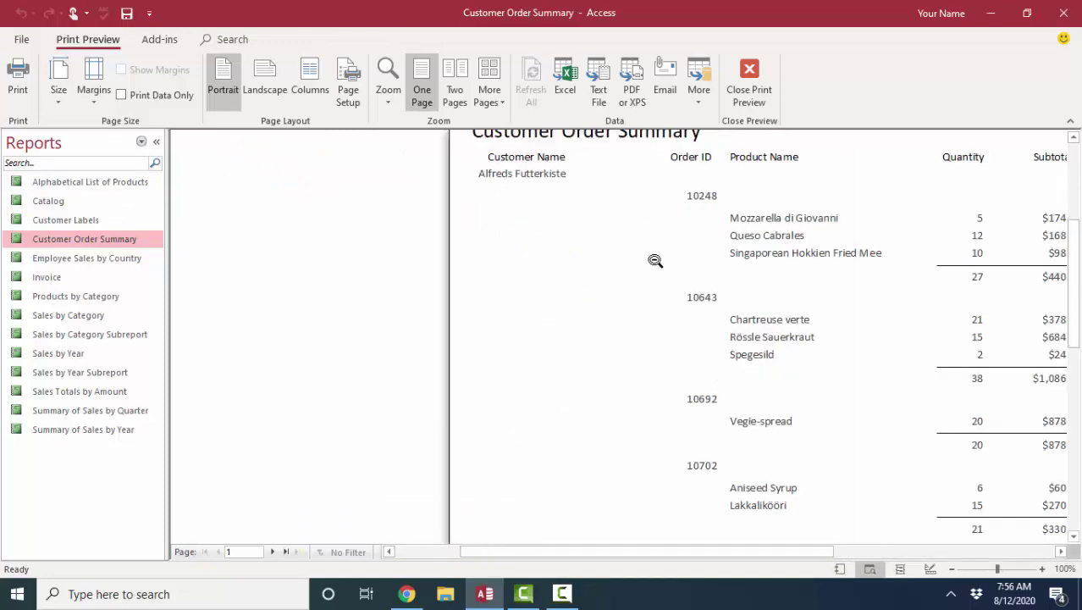
Step: Back in Design View, set the CompanyName grouping to 'with a footer section'
right_click(603, 251)
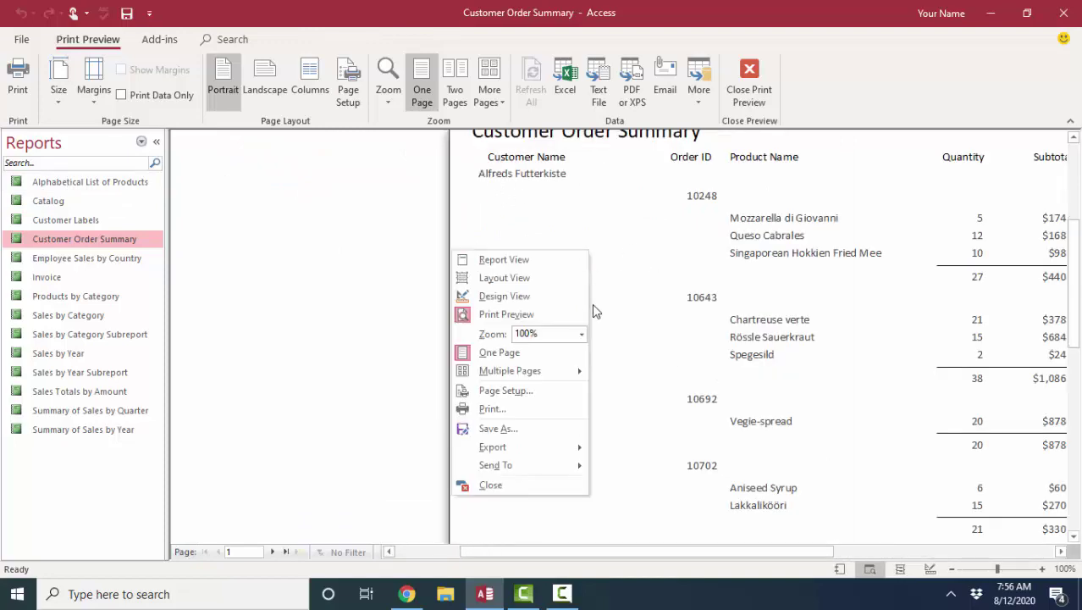
left_click(516, 298)
left_click(379, 242)
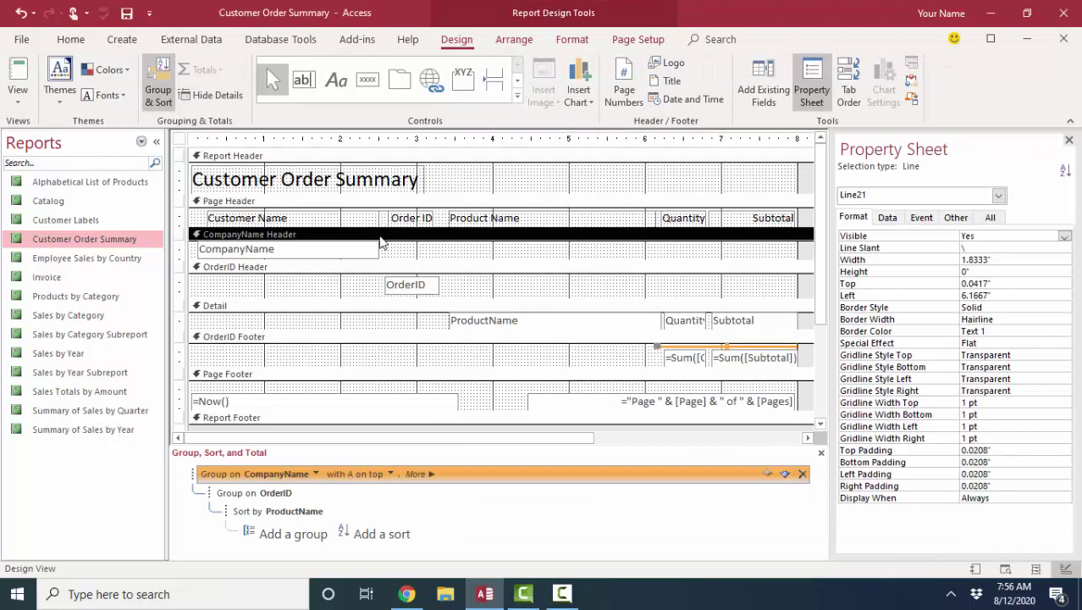
left_click(430, 475)
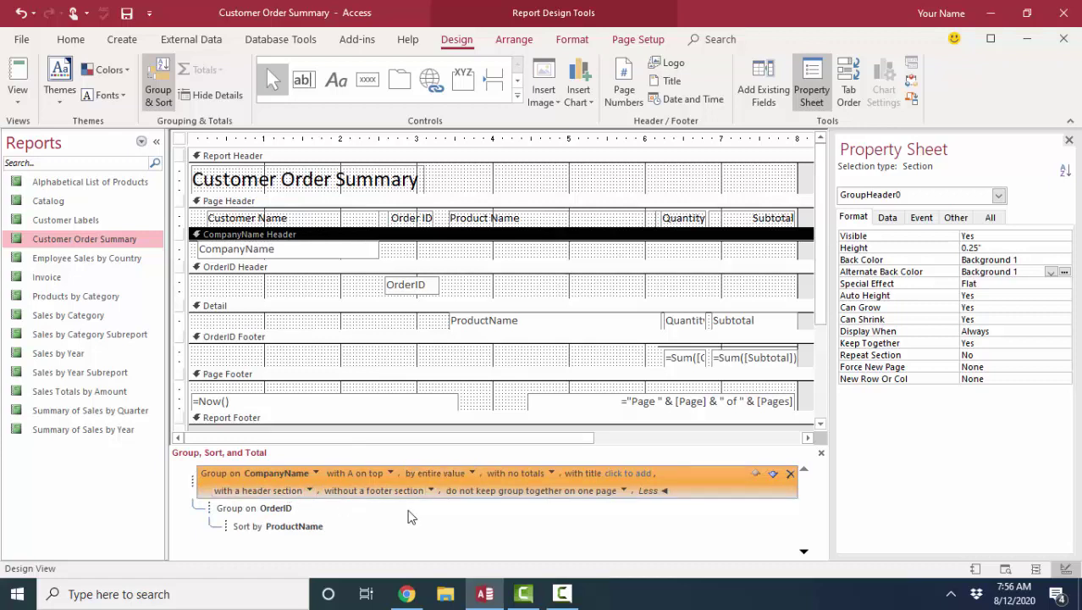
left_click(429, 490)
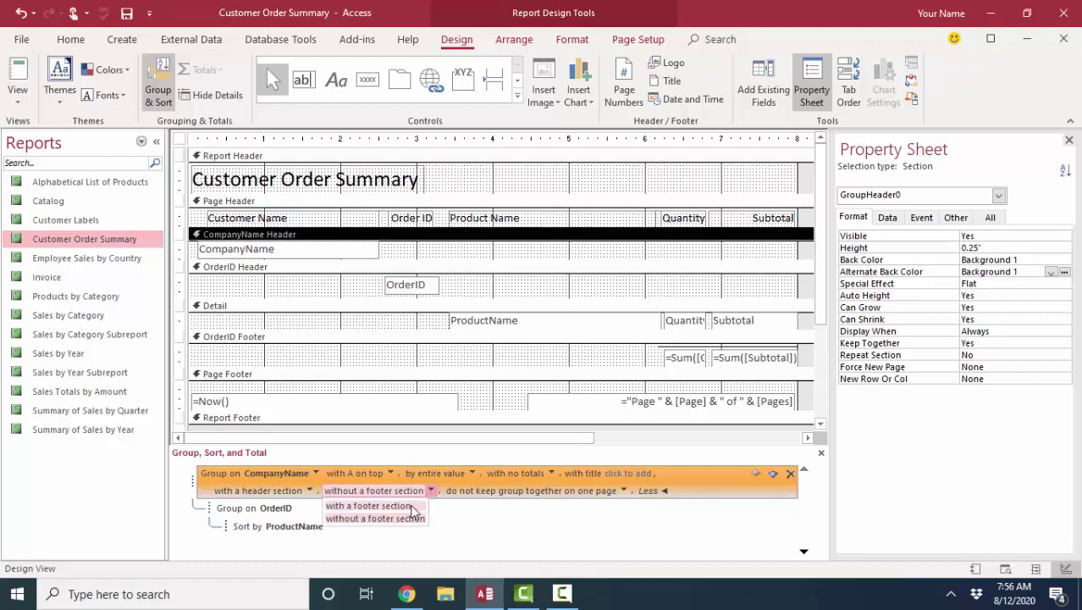
left_click(412, 506)
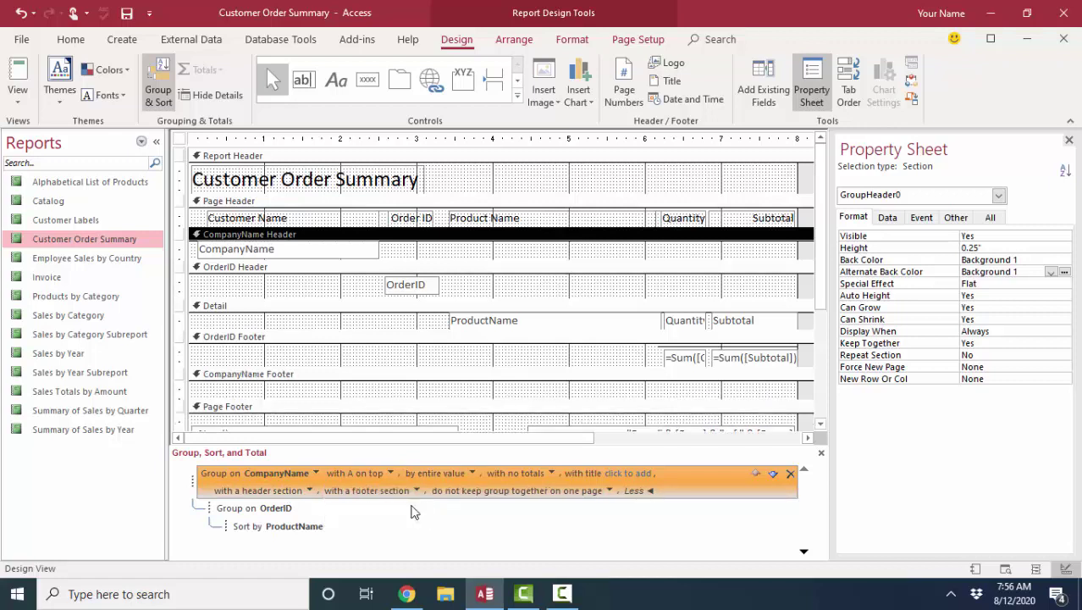
left_click(402, 388)
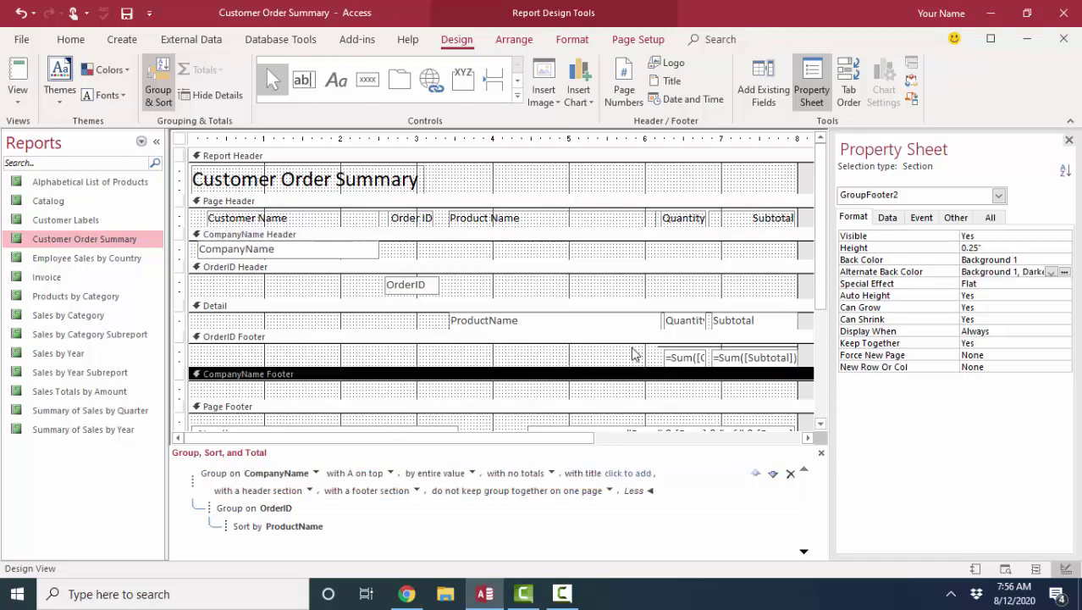
Step: Paste the =Sum([Quantity]) and =Sum([Subtotal]) boxes into the CompanyName Footer under their columns
left_click_drag(632, 353, 772, 366)
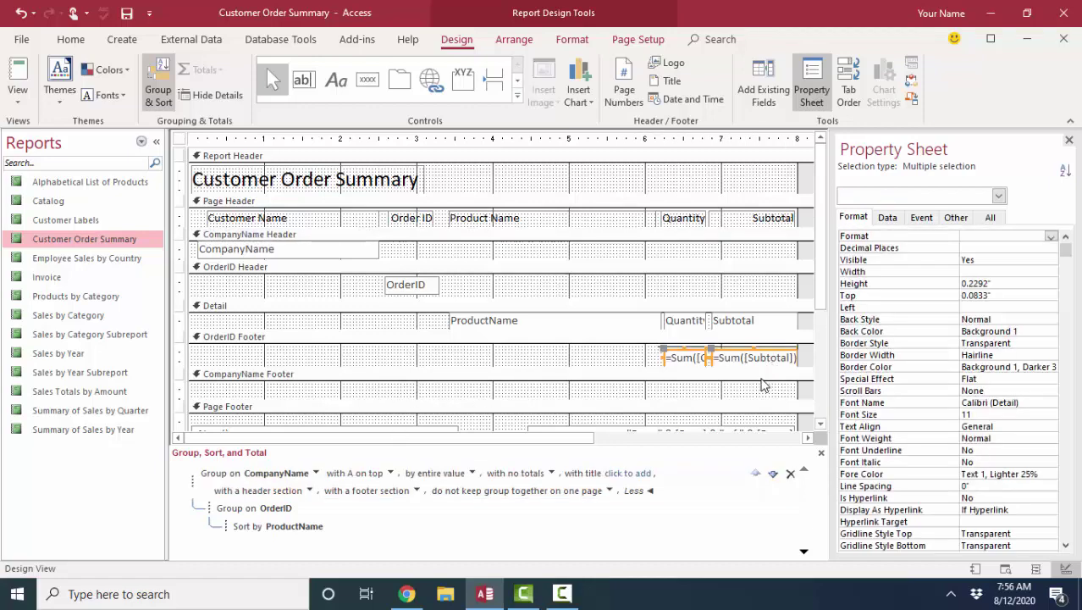
left_click(744, 386)
key("ctrl+v")
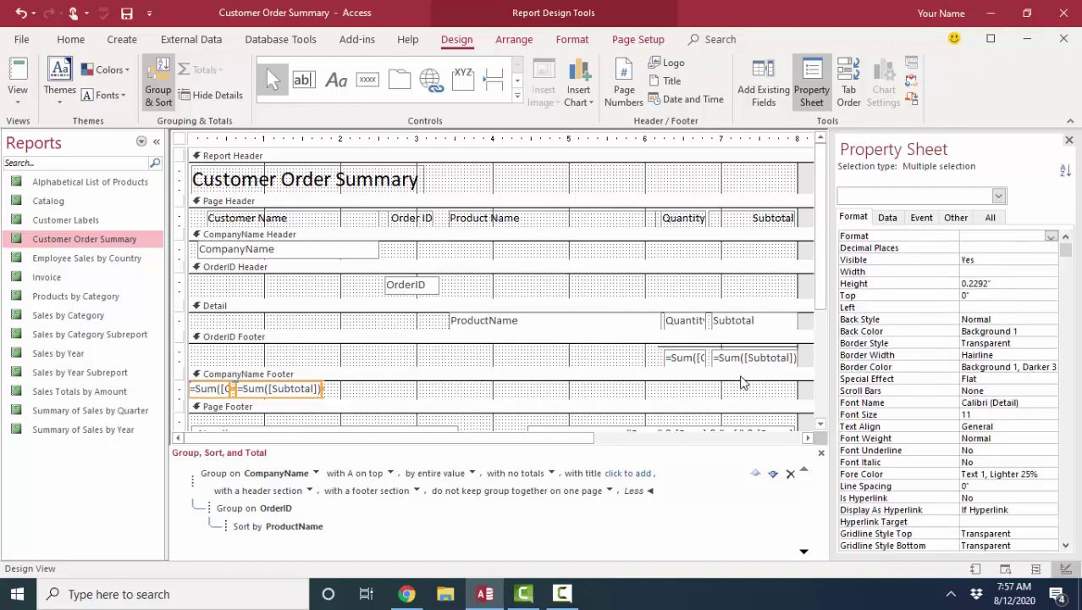
left_click_drag(292, 394, 765, 398)
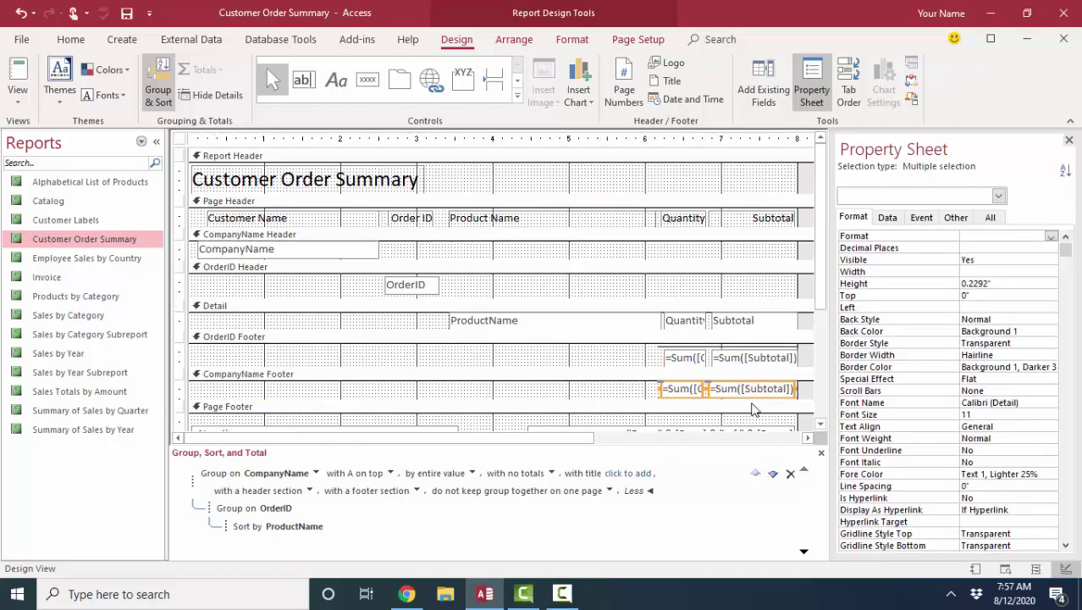
Step: Draw a 7.9583"-wide line (Line24) beneath the customer sums, nudged up to Top 0.2917"
left_click(517, 95)
left_click(303, 104)
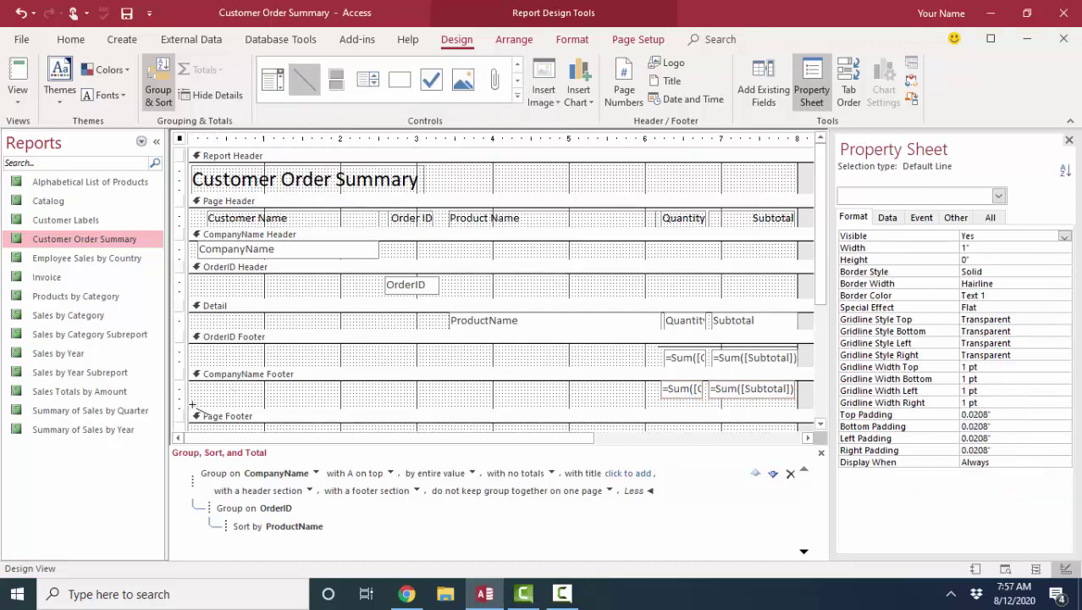
left_click_drag(191, 405, 796, 406)
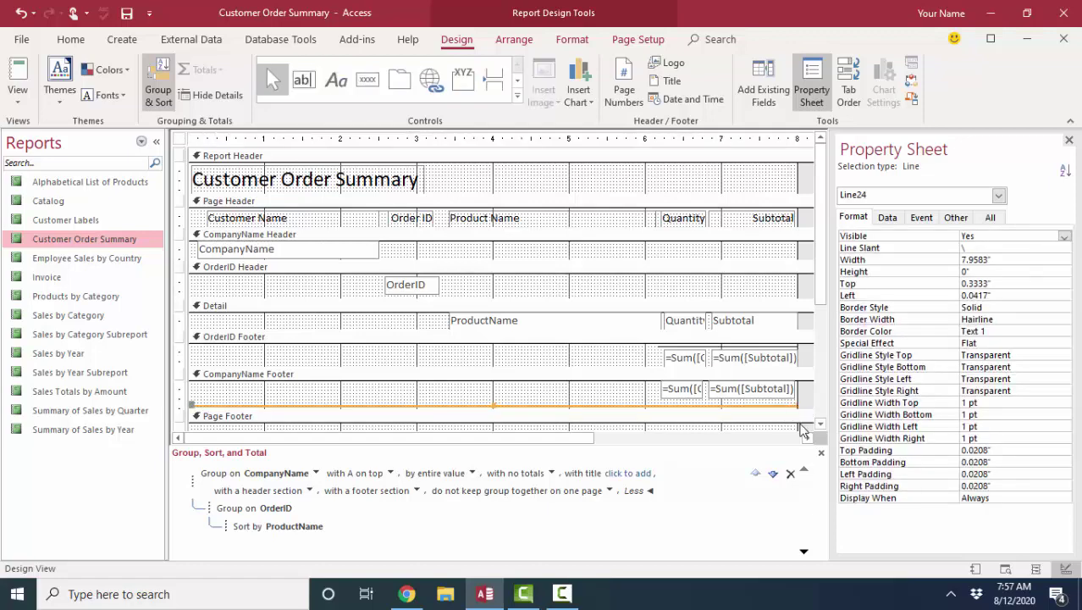
key("Up")
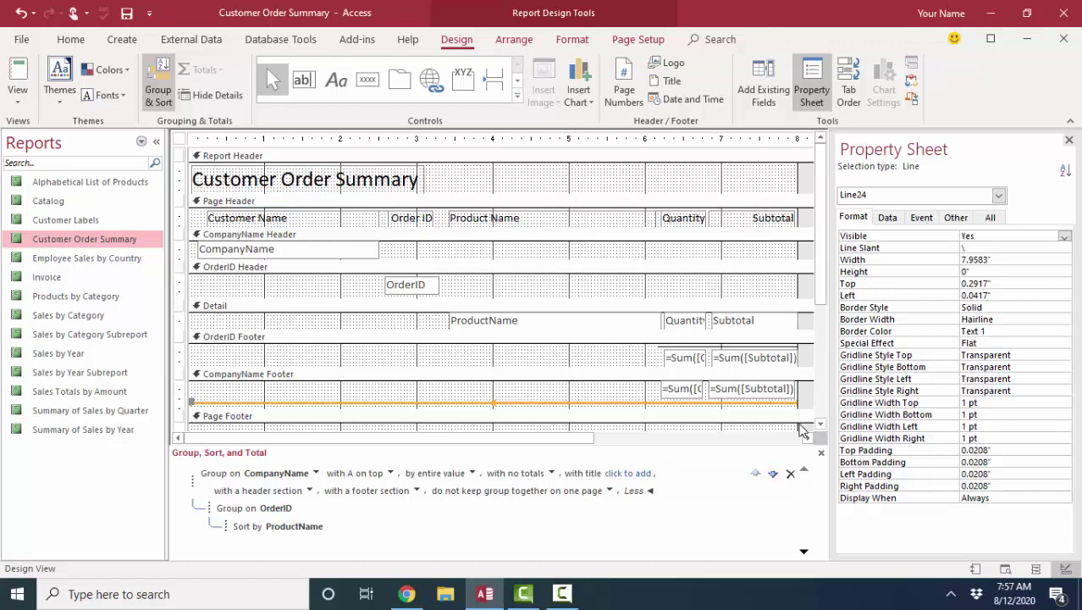
left_click(19, 100)
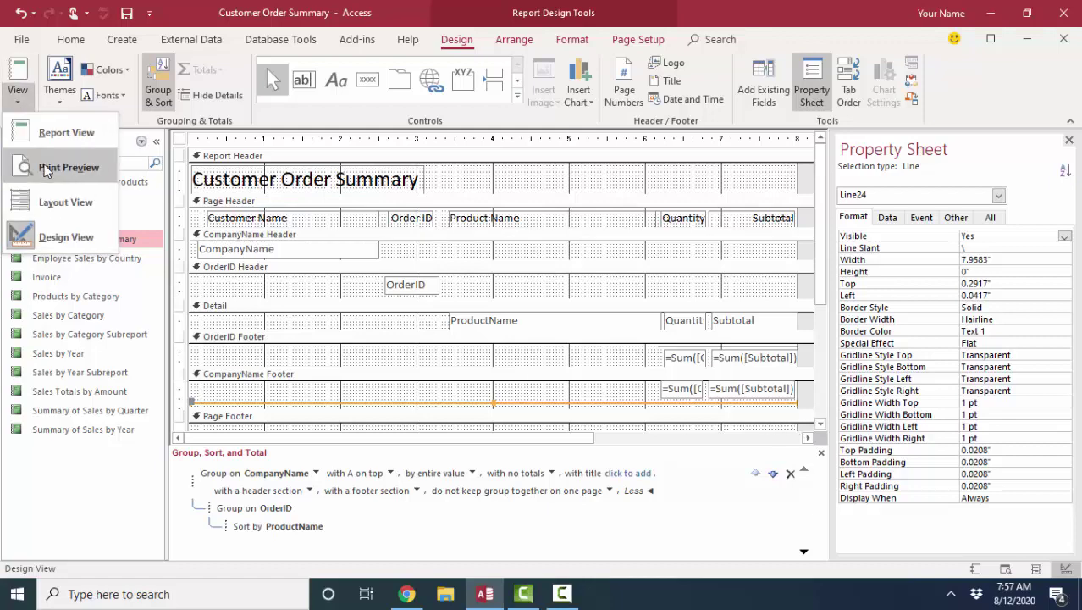
left_click(46, 170)
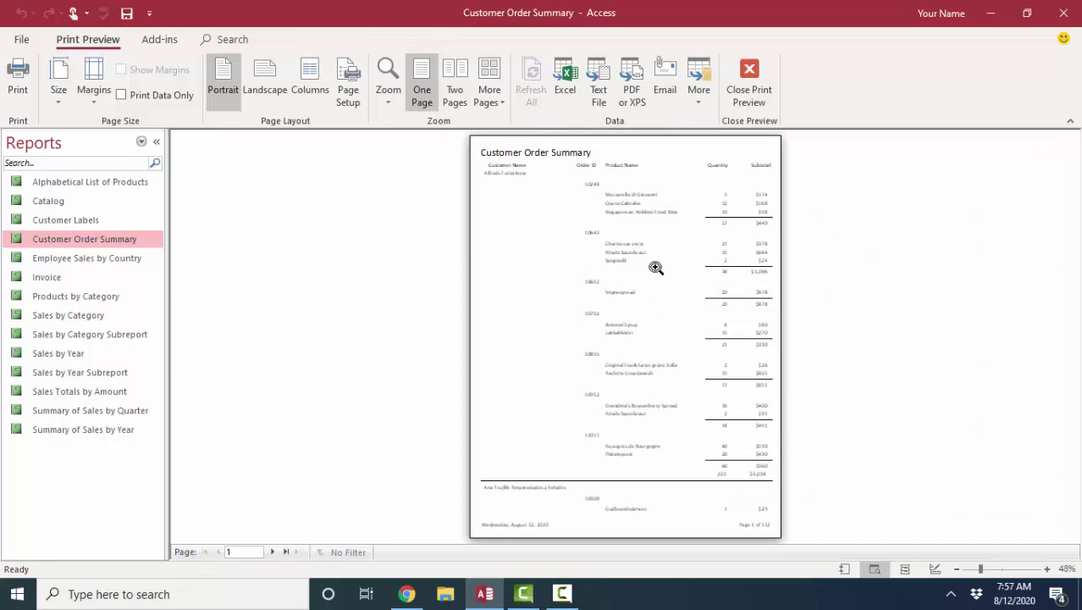
left_click(569, 495)
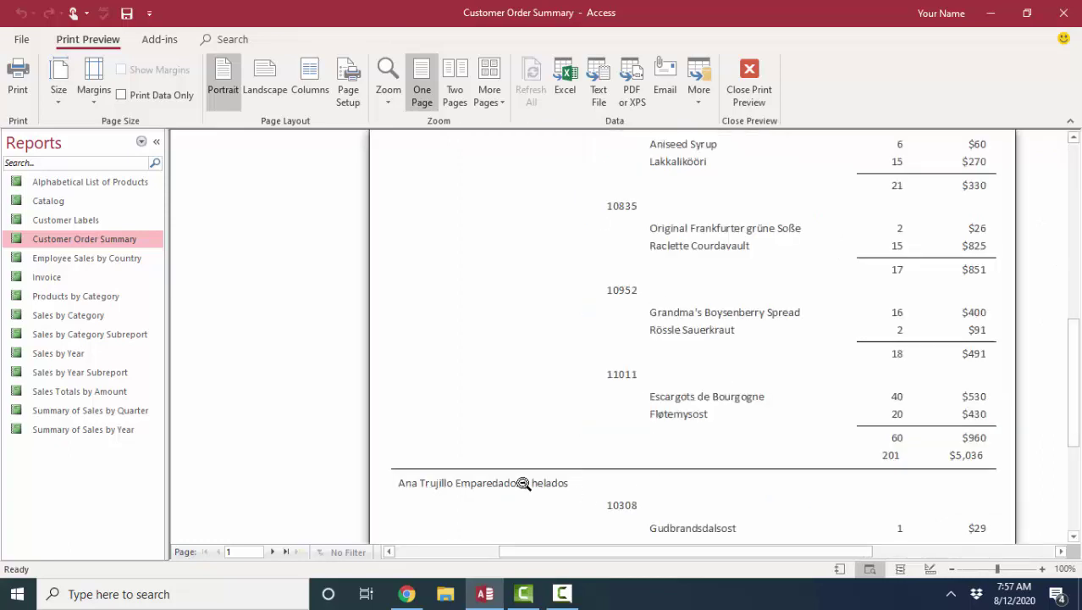
scroll(790, 467, "down", 1)
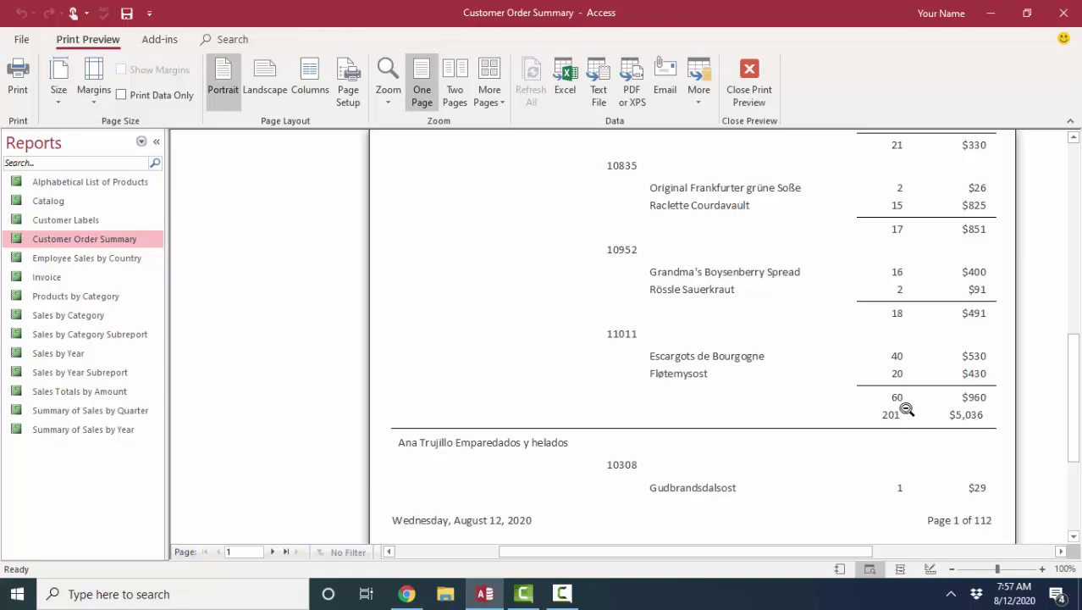
scroll(896, 393, "up", 3)
scroll(896, 393, "up", 5)
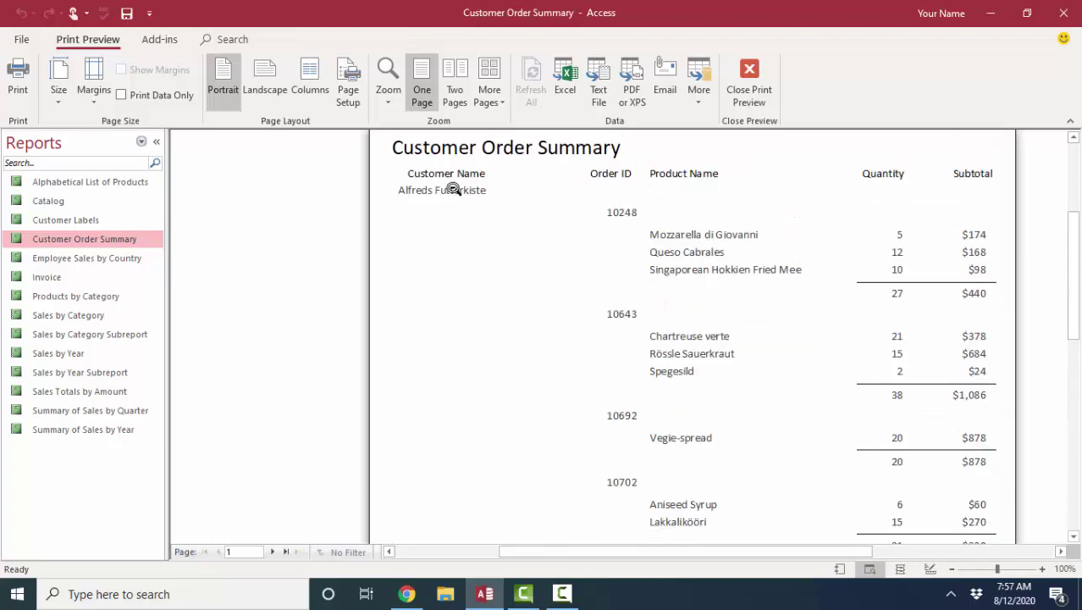
right_click(438, 244)
Step: Right-align the Quantity field with its order and customer total boxes
left_click(362, 289)
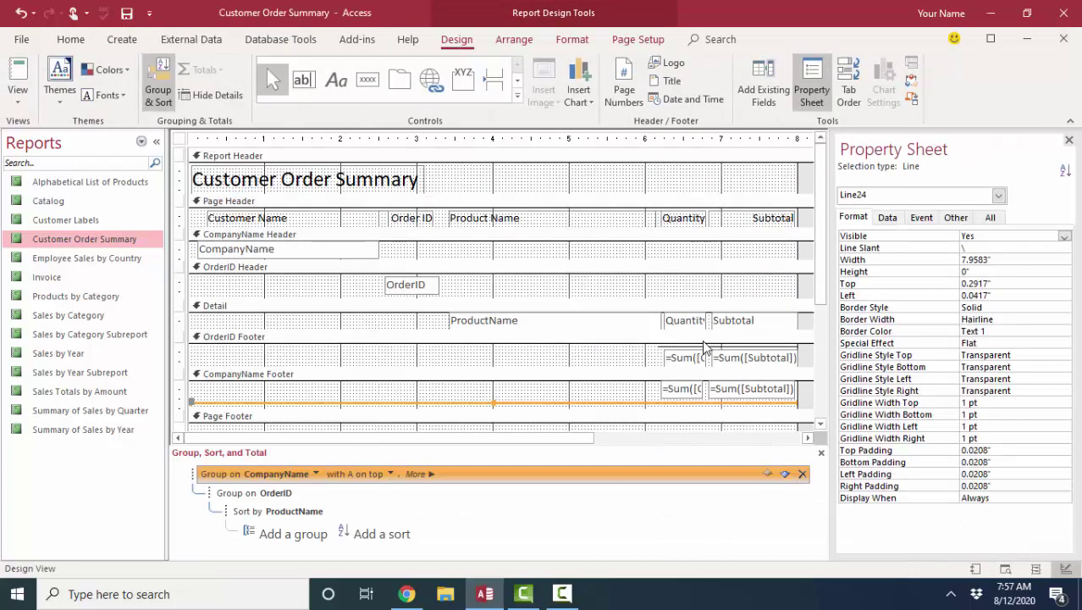
left_click(693, 359)
left_click(682, 389, "shift")
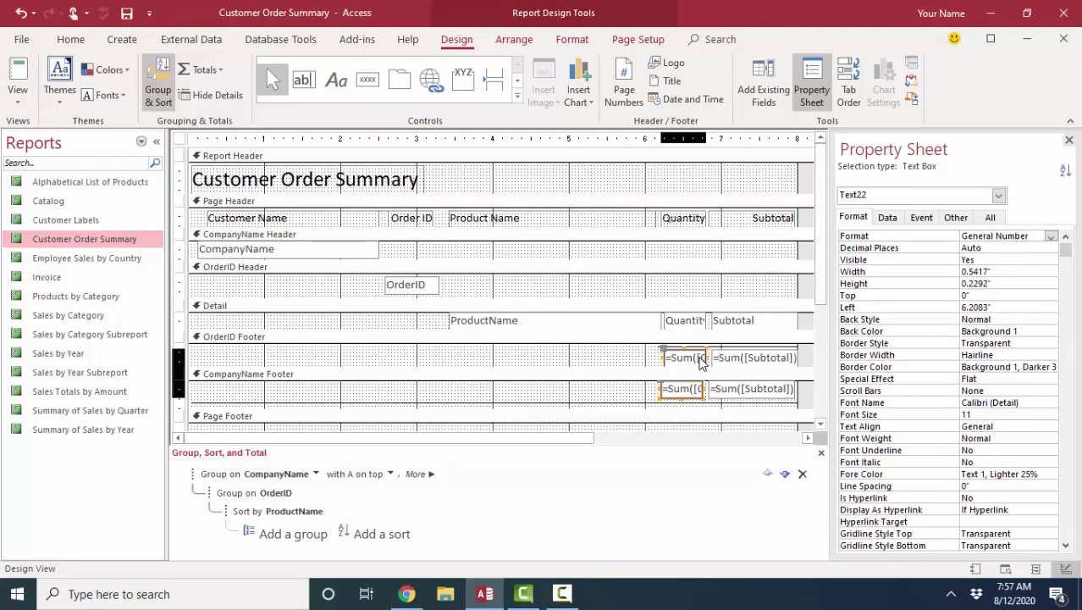
left_click(749, 359)
left_click(762, 391, "shift")
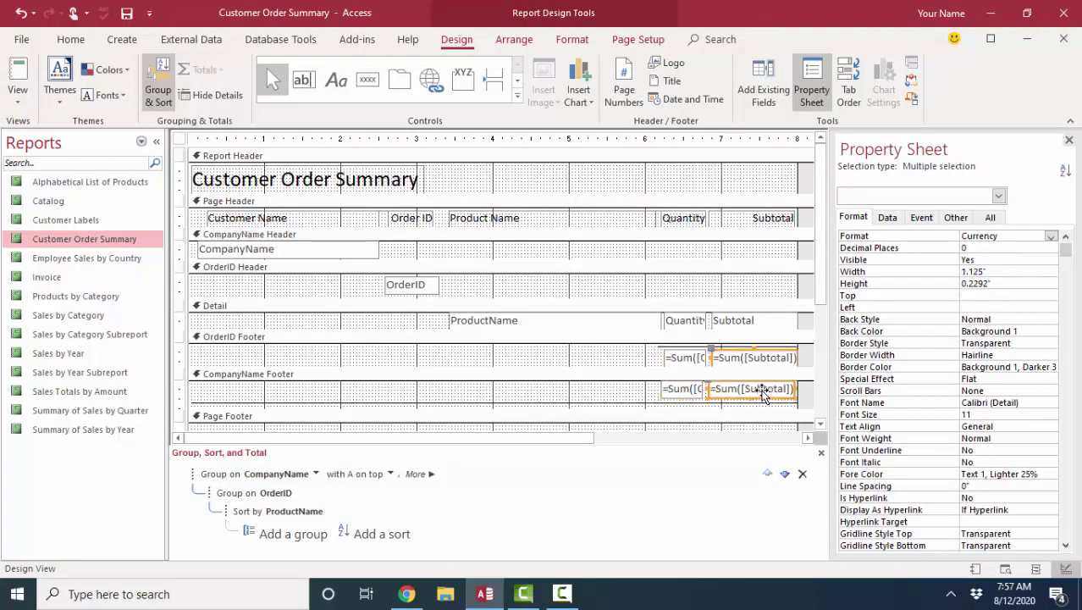
left_click(514, 39)
left_click(740, 89)
left_click(762, 160)
Step: Right-align the Subtotal field with its order and customer sum boxes
left_click(744, 324)
left_click(749, 359, "shift")
left_click(753, 388, "shift")
left_click(740, 89)
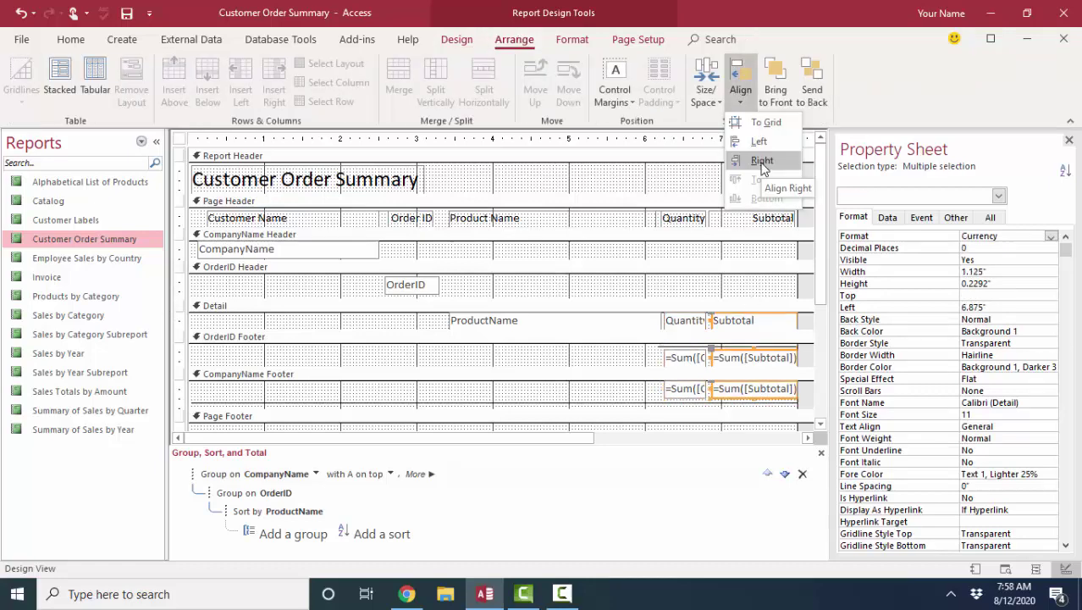
left_click(762, 161)
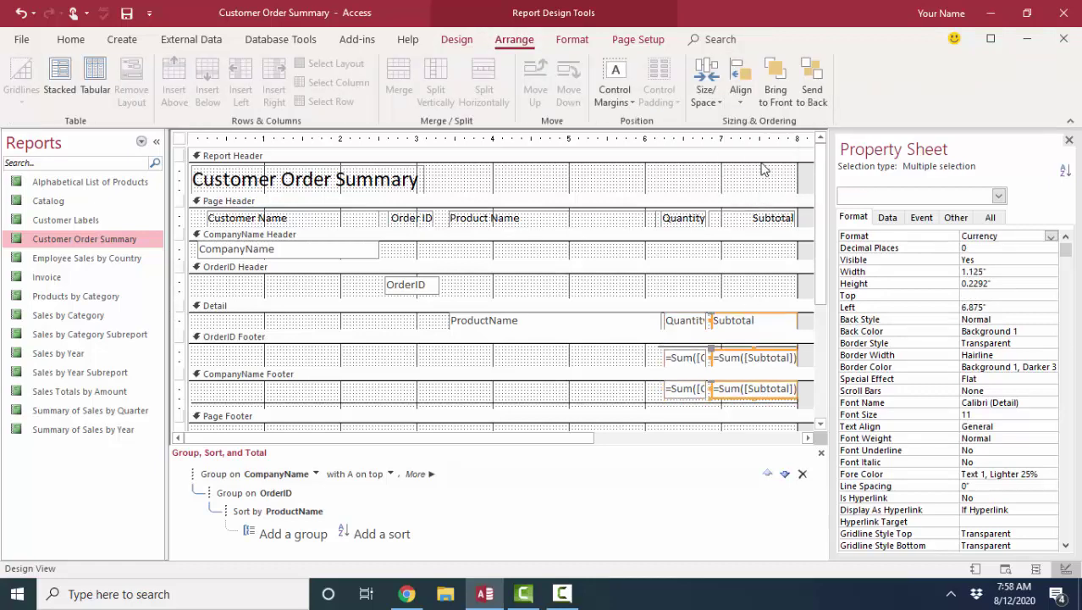
Step: Paste a CompanyName copy into the CompanyName Footer and make it =[CompanyName] & " Totals:"
left_click(286, 252)
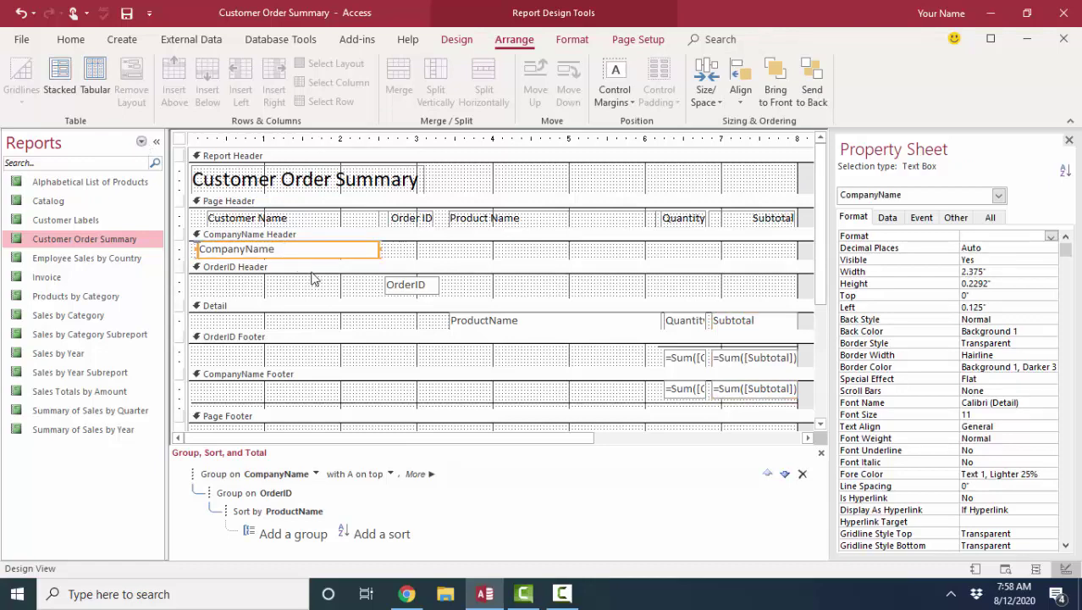
left_click(371, 373)
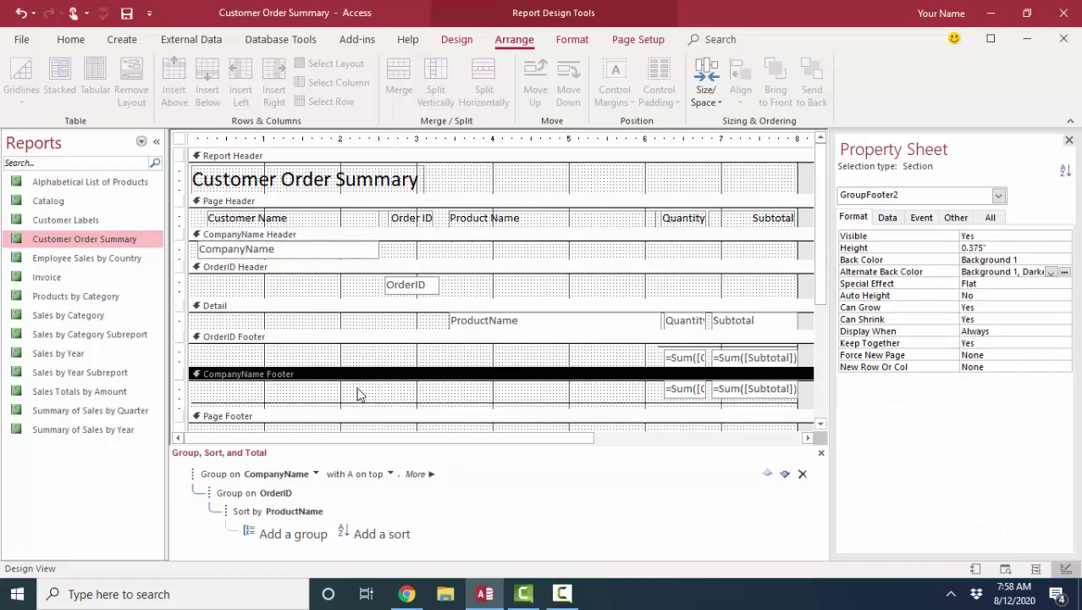
key("ctrl+v")
left_click_drag(335, 398, 625, 391)
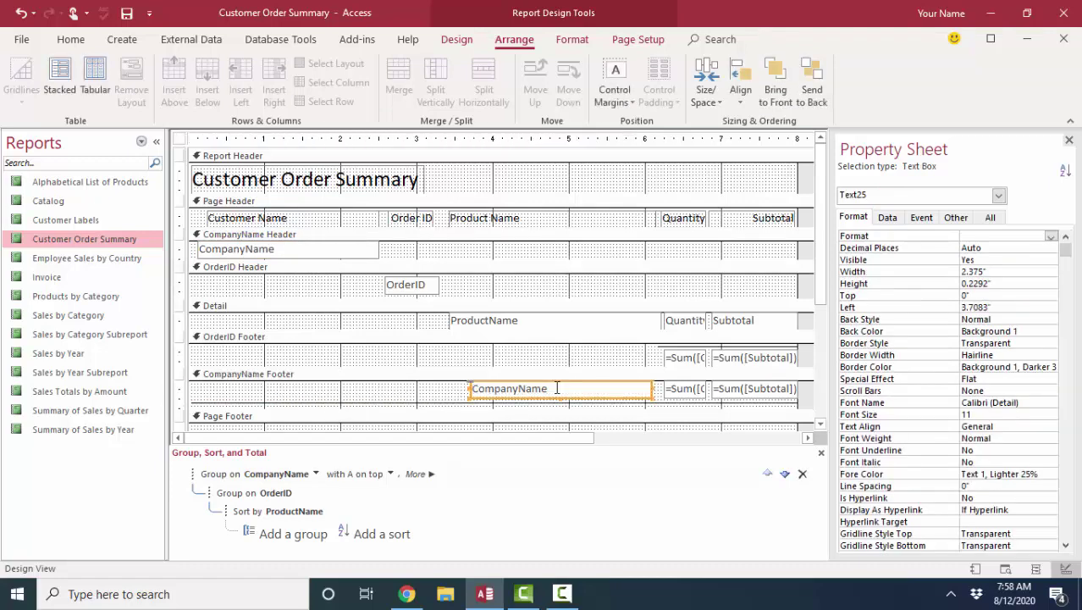
left_click(477, 388)
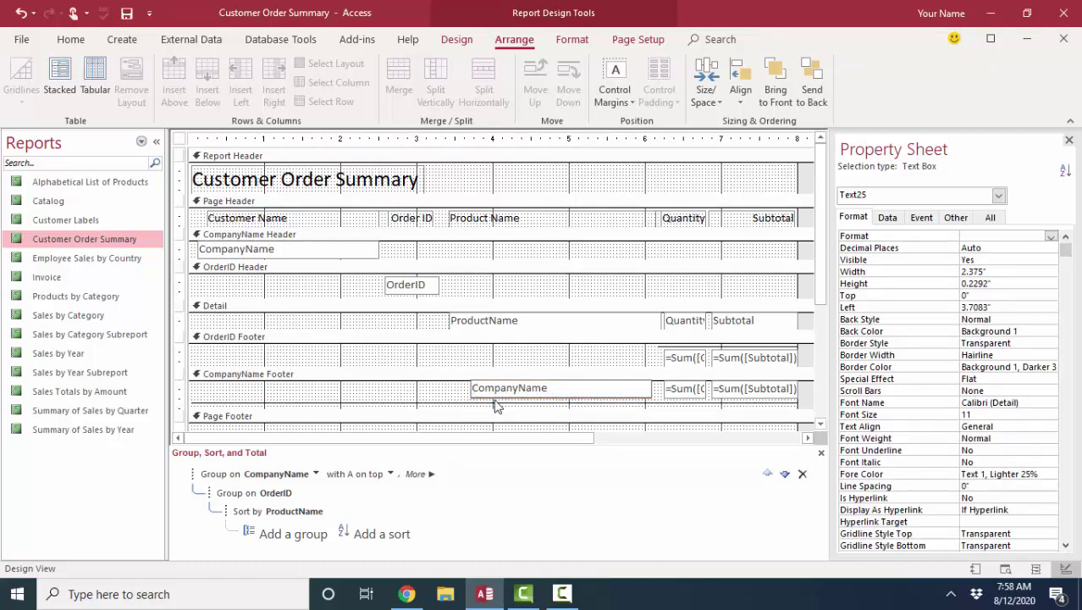
type("=[")
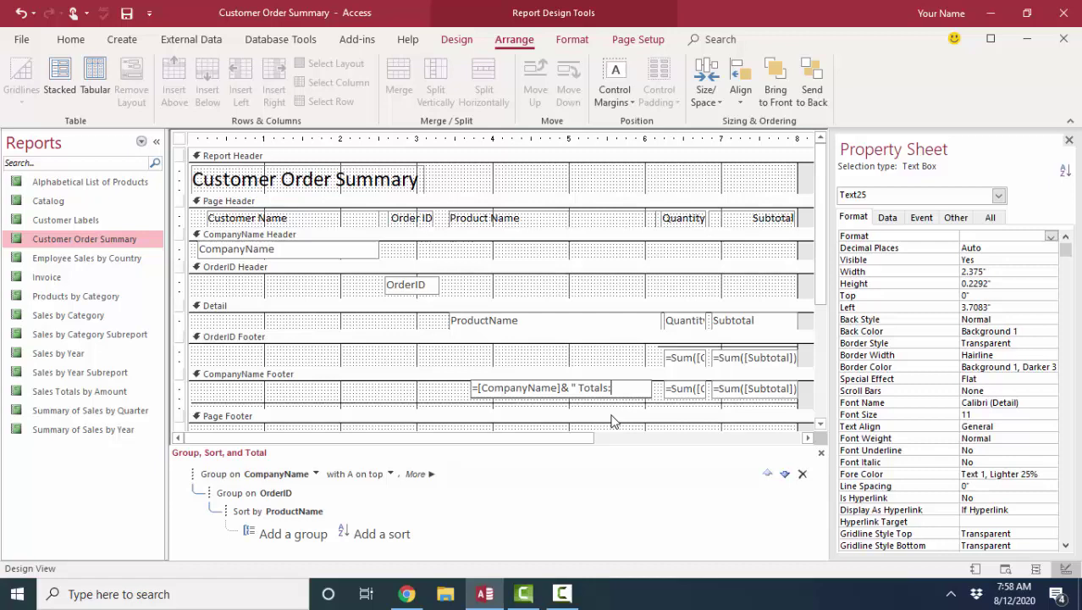
type("\"")
key("Return")
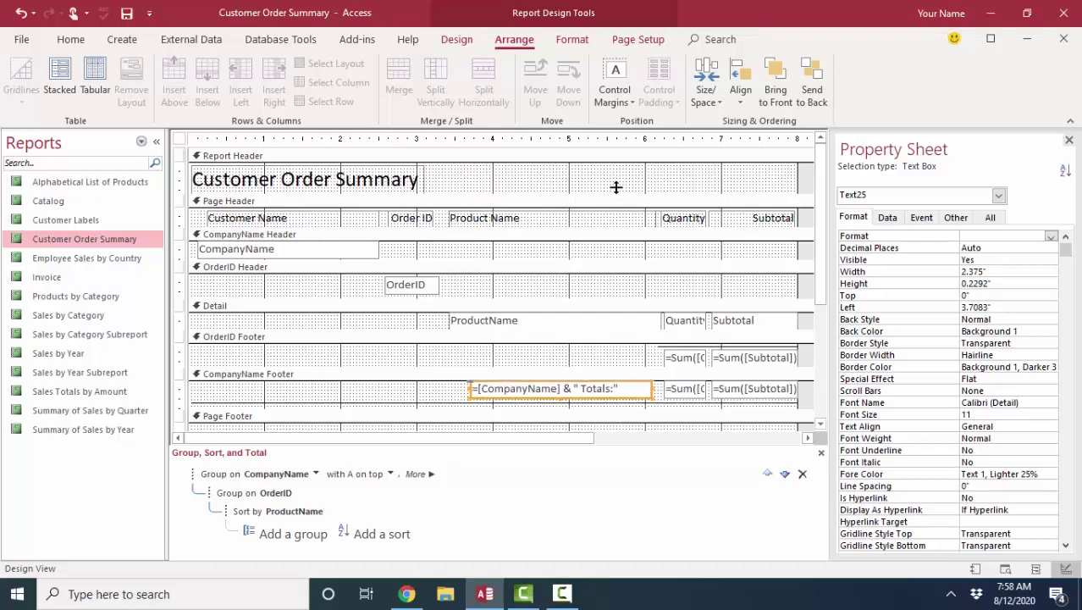
Step: Right-align the customer totals label text and view the report in print preview
left_click(70, 39)
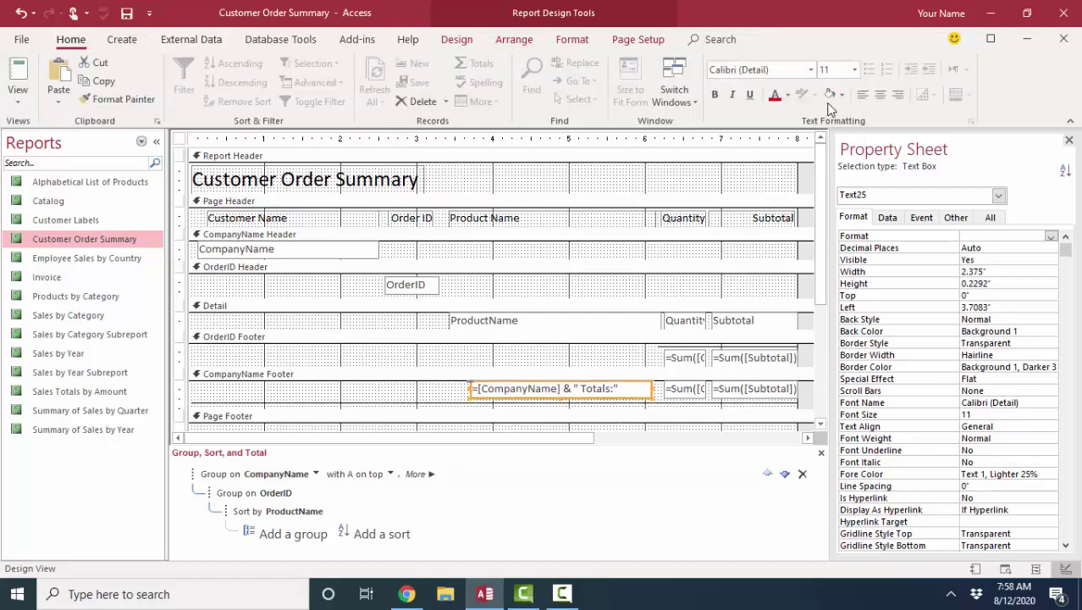
left_click(898, 95)
left_click(18, 94)
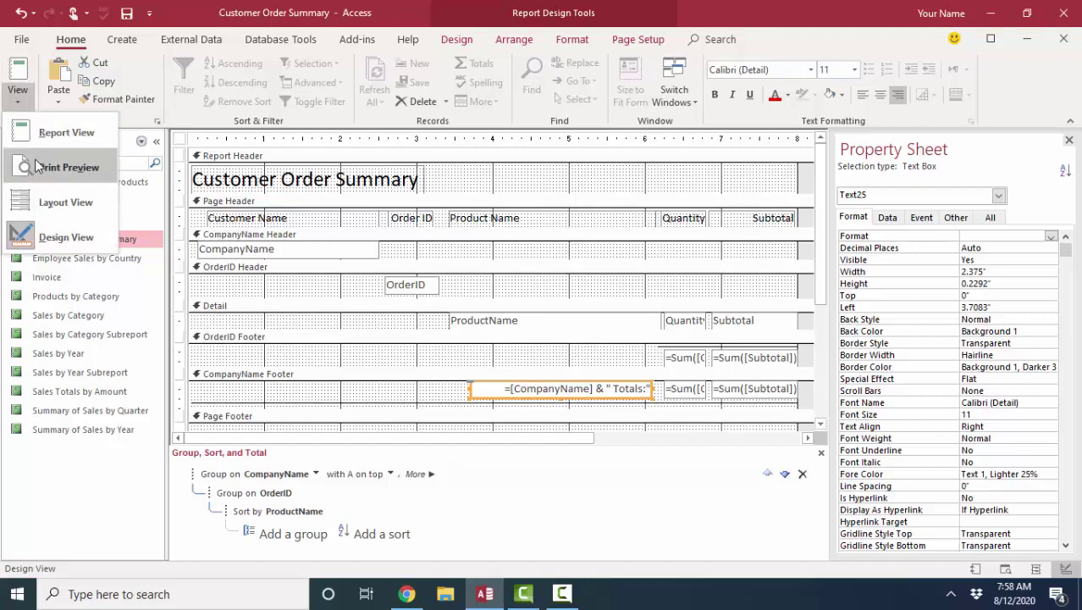
left_click(35, 166)
left_click(703, 368)
left_click(711, 484)
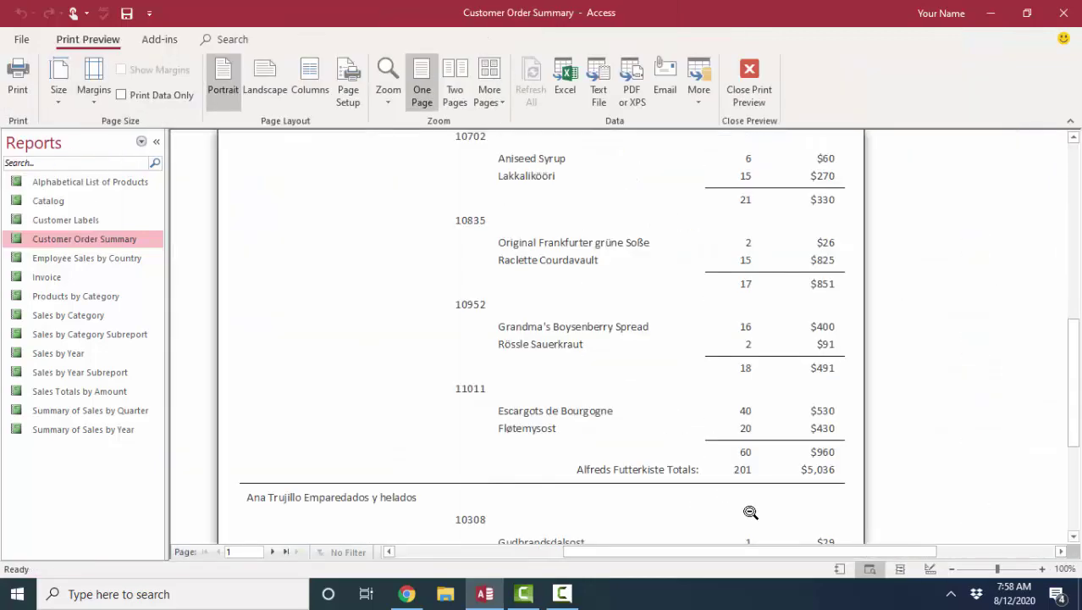
Step: Scroll through the preview checking customer totals such as 201 and $5,036, then return to Design View
scroll(731, 477, "up", 8)
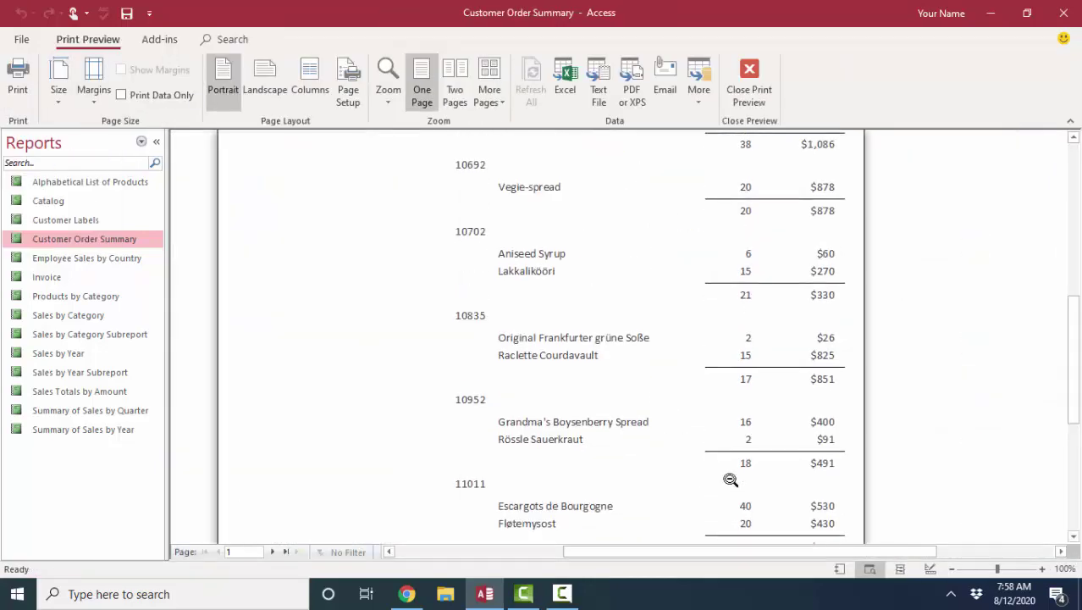
scroll(730, 476, "down", 6)
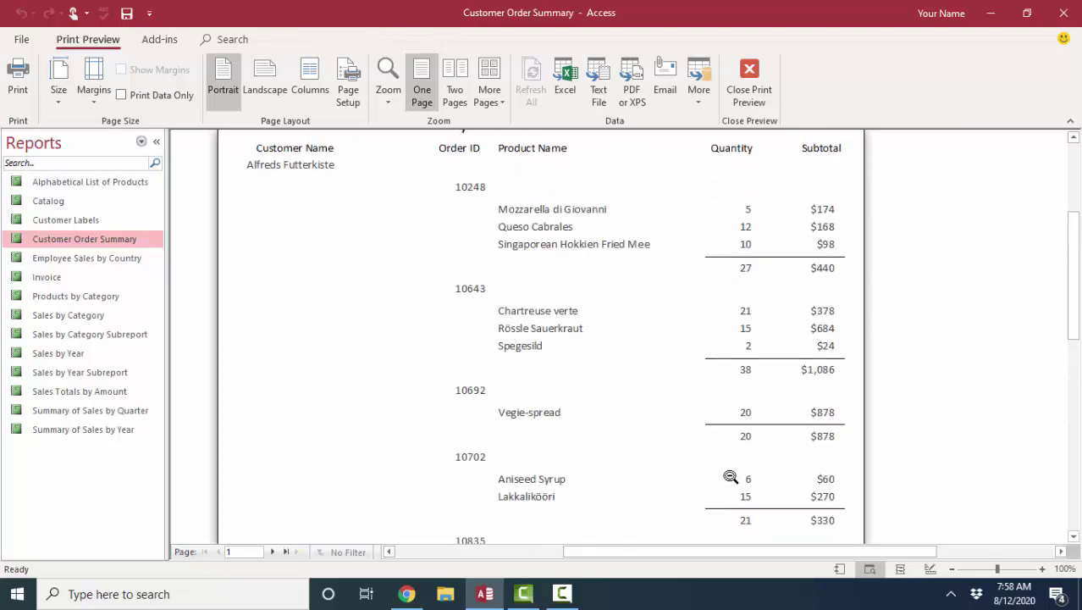
scroll(729, 476, "down", 2)
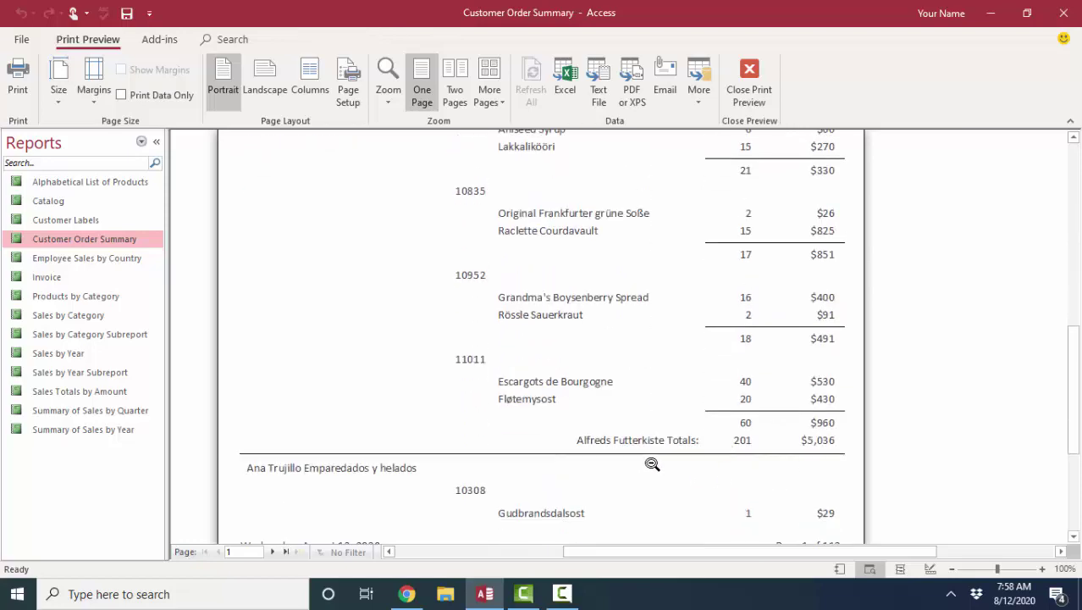
scroll(652, 462, "up", 7)
scroll(652, 462, "up", 2)
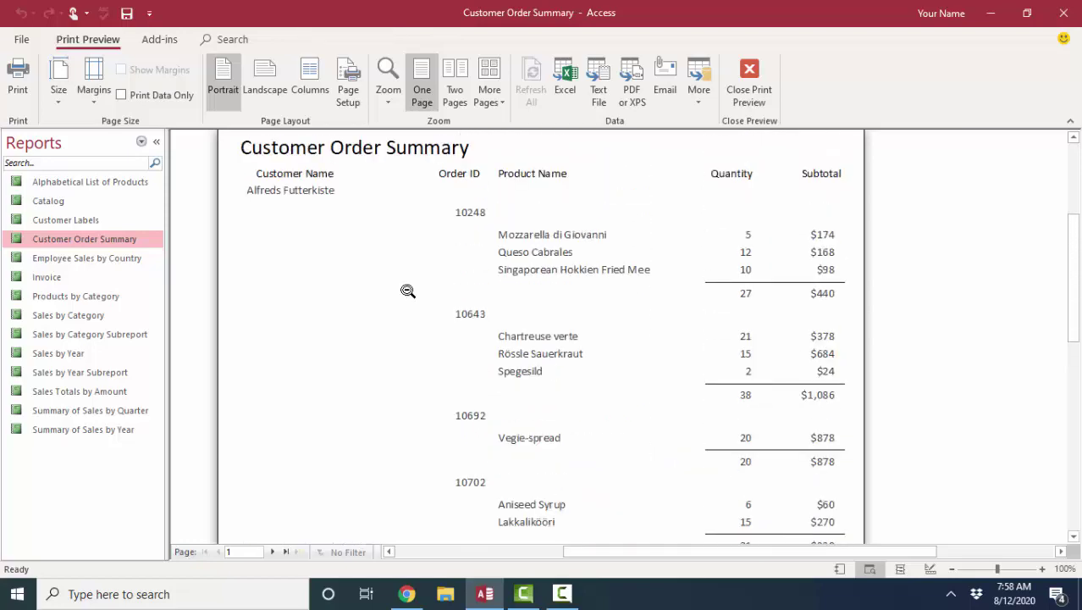
right_click(289, 218)
left_click(240, 263)
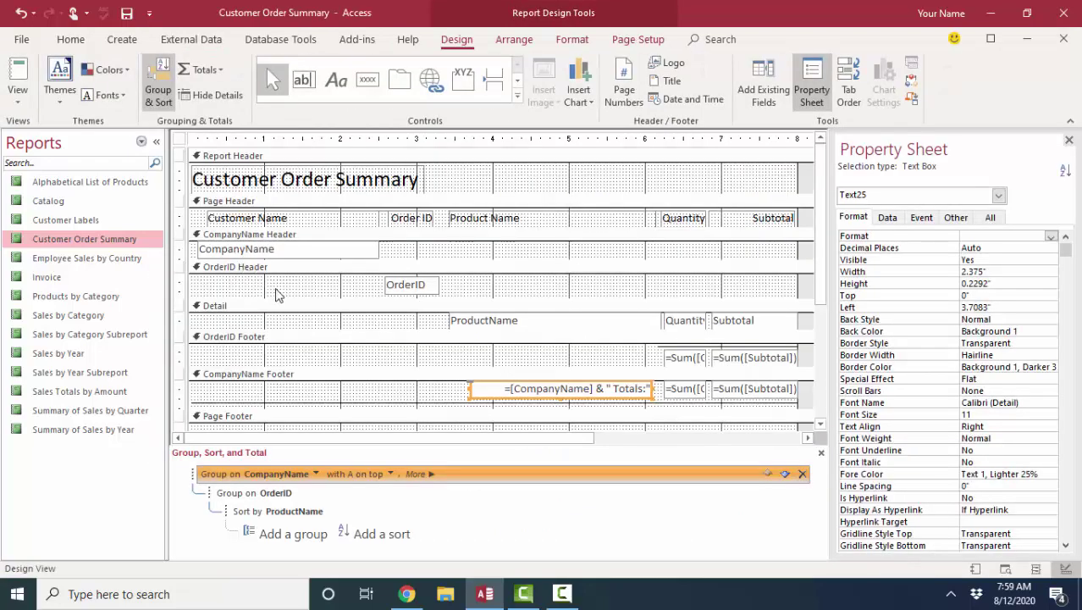
Step: Set the CompanyName Footer's Force New Page property to After Section
left_click(332, 375)
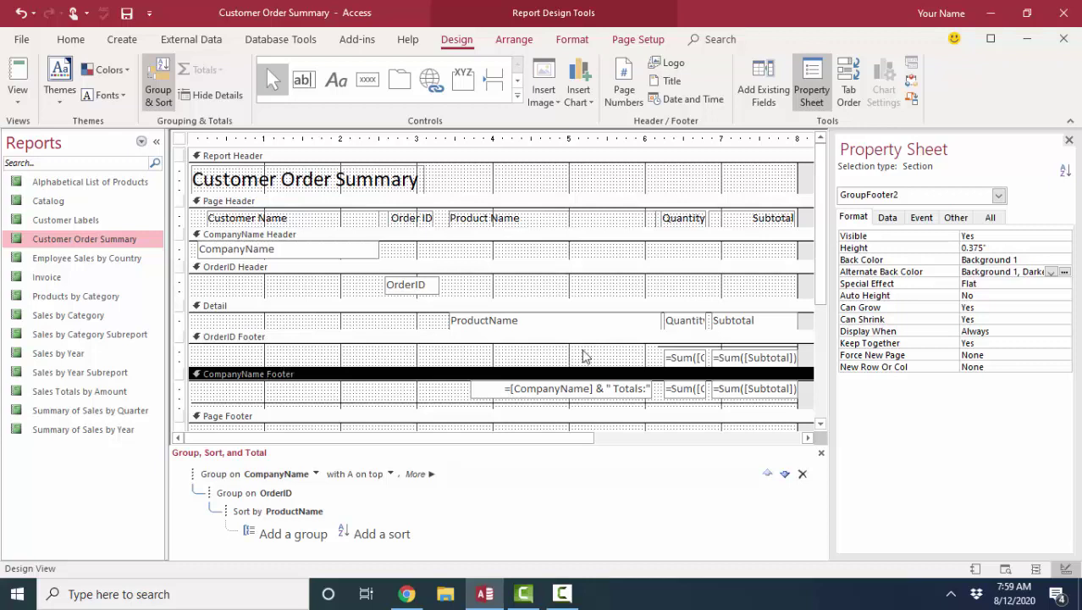
left_click(907, 356)
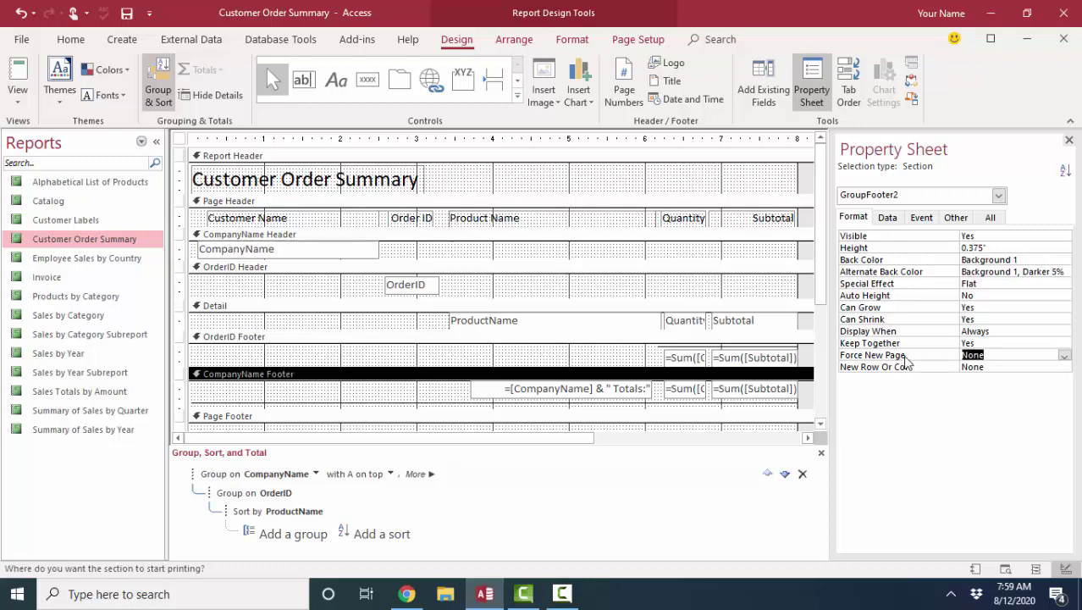
left_click(1063, 355)
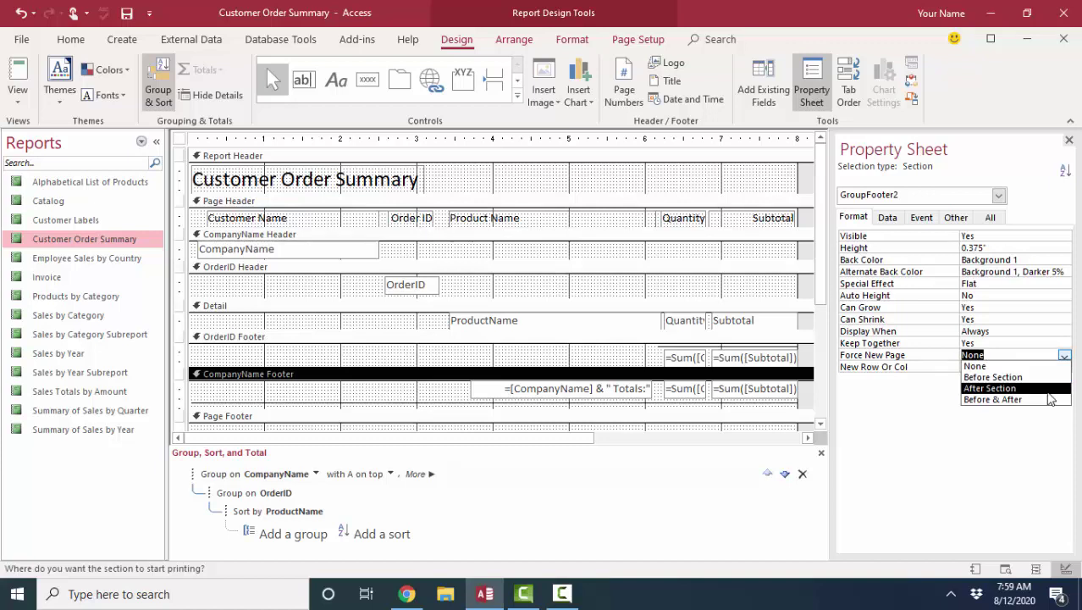
left_click(1048, 389)
Step: Page through the print preview to confirm each customer starts a new page, then return to Design View
left_click(18, 94)
left_click(41, 168)
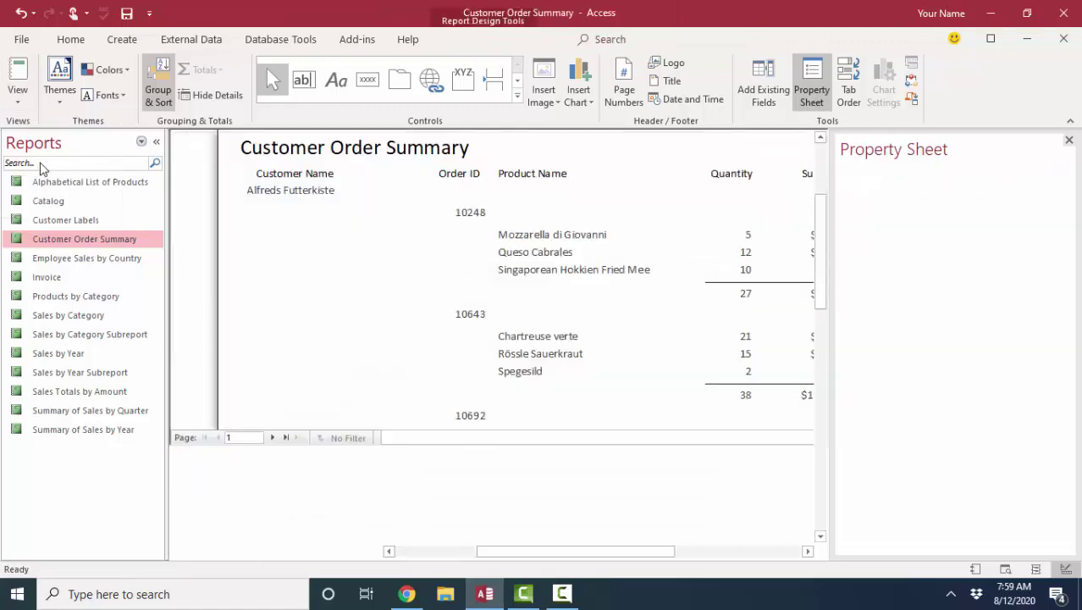
left_click(454, 244)
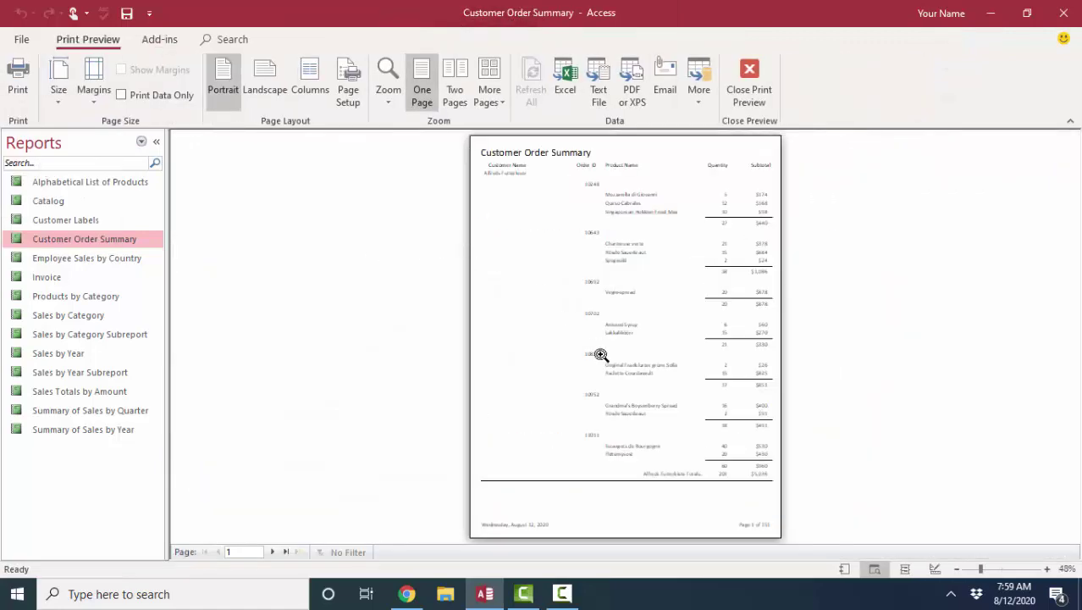
left_click(272, 552)
left_click(271, 552)
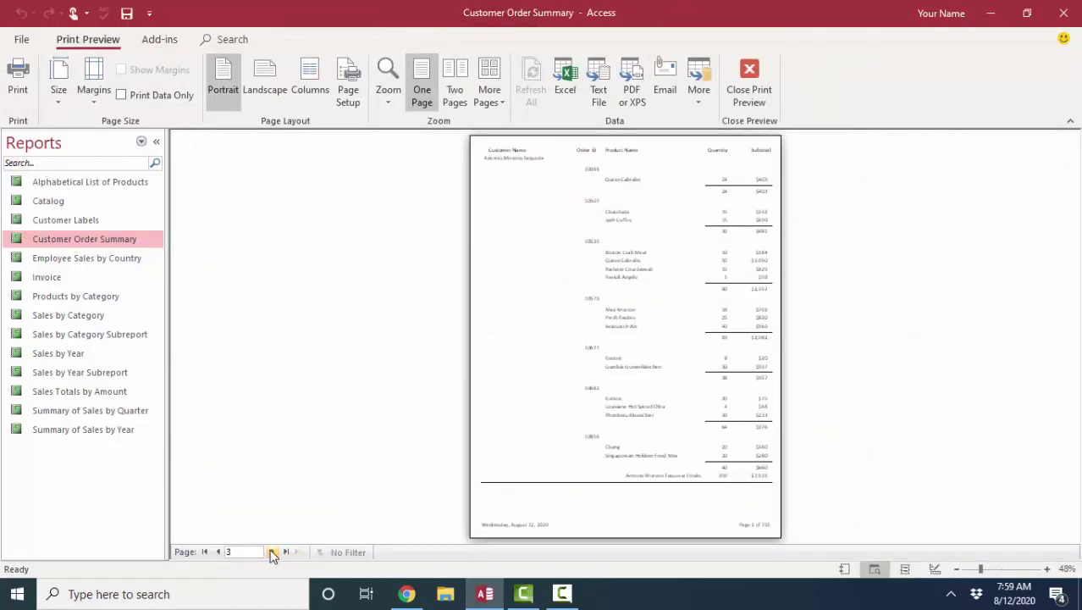
left_click(272, 552)
left_click(272, 552)
left_click(272, 552)
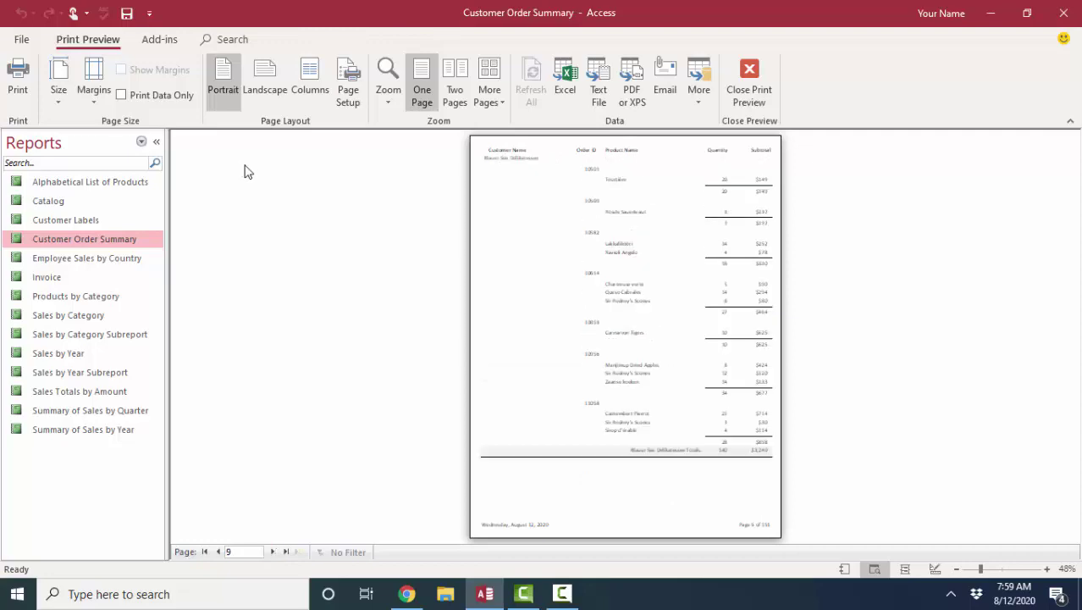
right_click(288, 179)
left_click(212, 227)
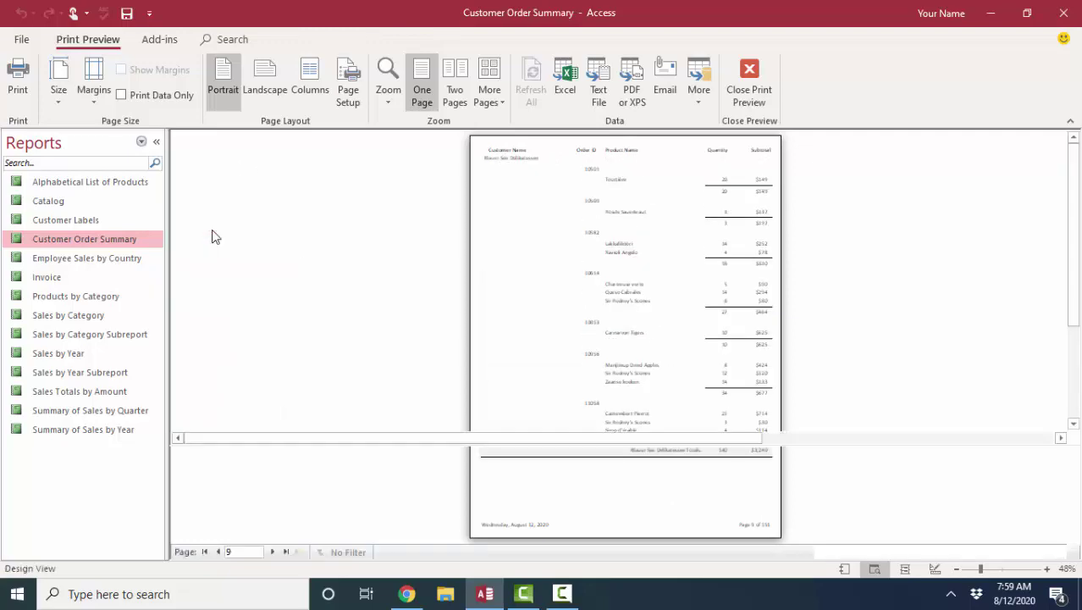
Step: Move the CompanyName and OrderID text boxes into the Detail section
left_click(274, 250)
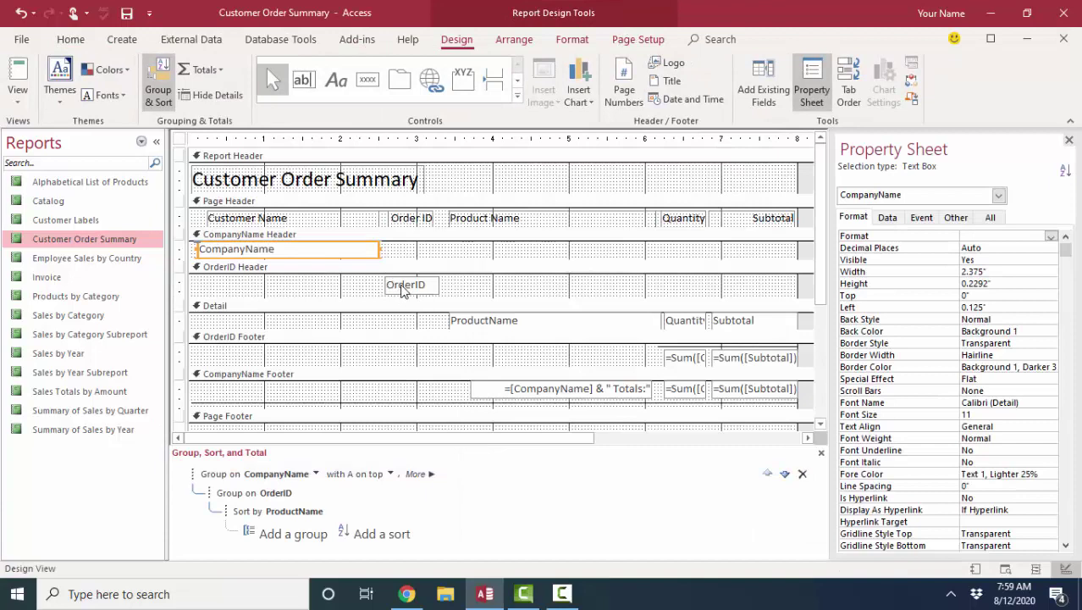
left_click_drag(285, 261, 284, 326)
mouse_move(412, 292)
left_mouse_down()
mouse_move(409, 327)
mouse_move(423, 242)
left_mouse_up()
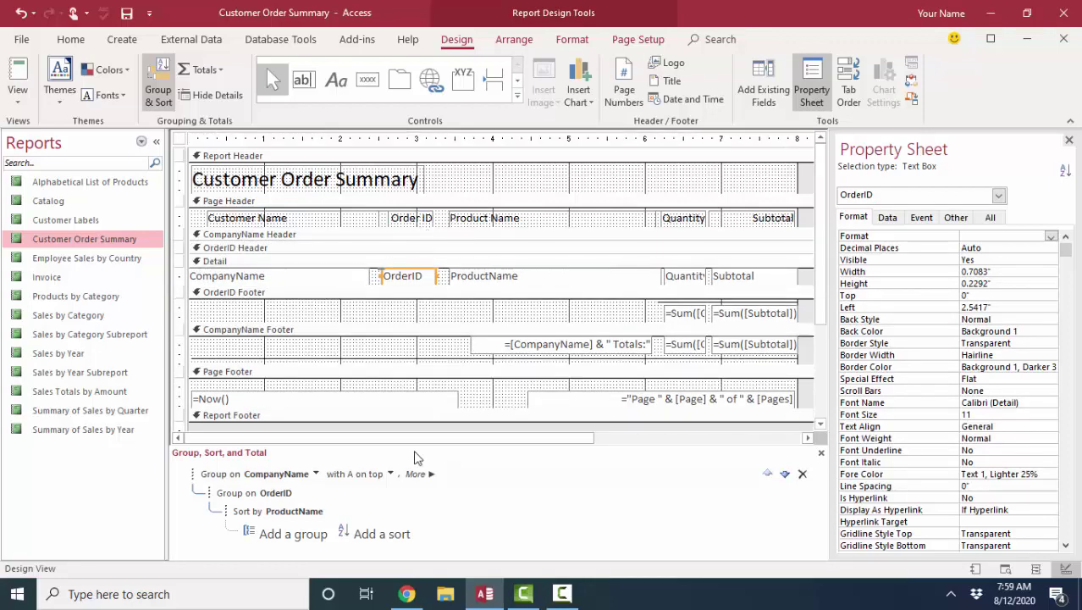
Step: Set the CompanyName grouping to without a header section
left_click(431, 476)
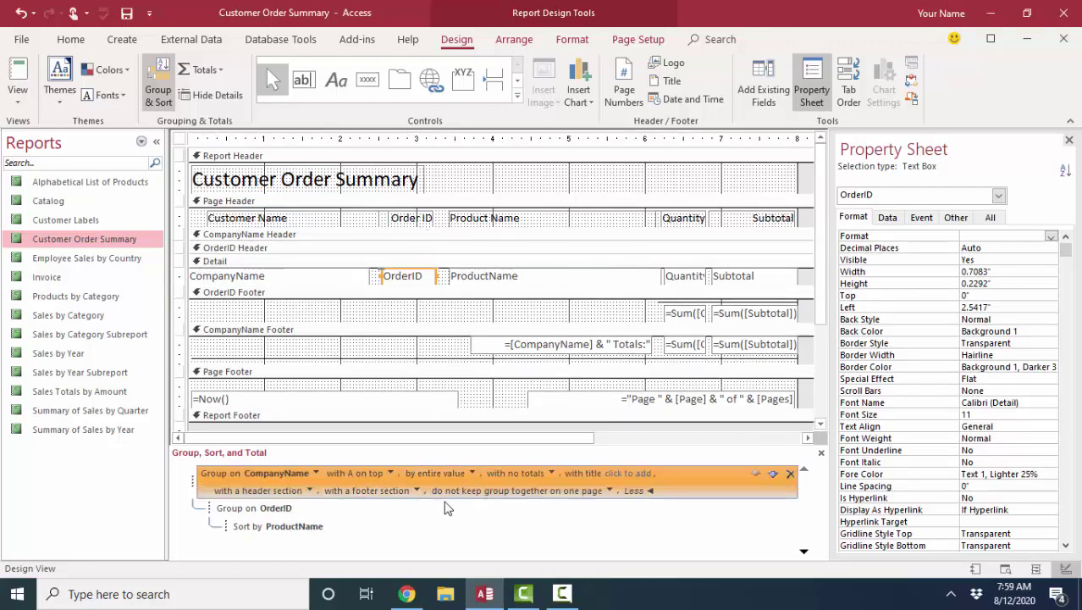
left_click(310, 490)
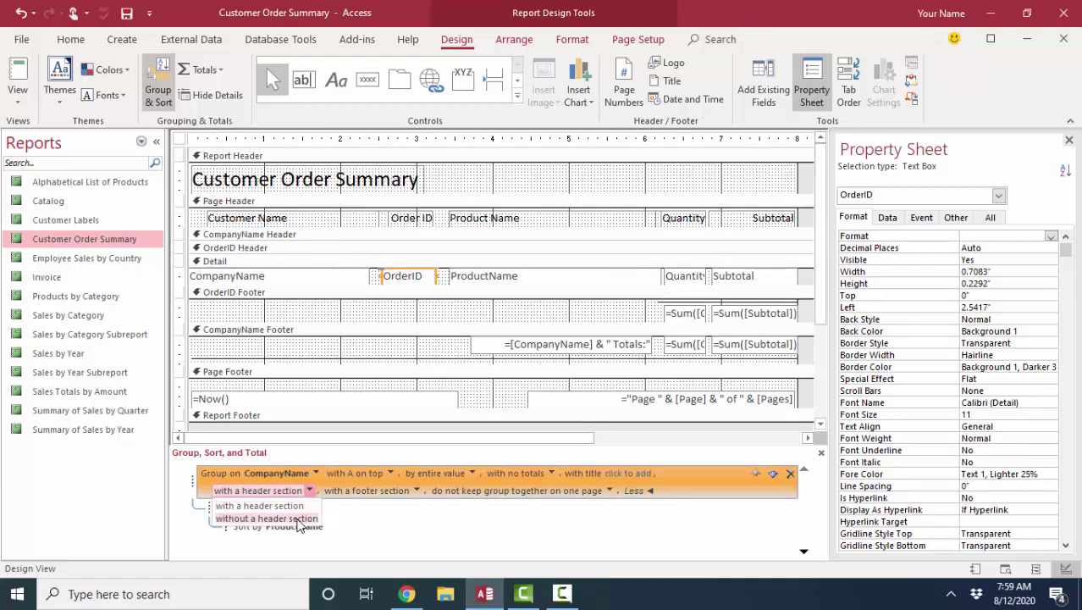
left_click(298, 519)
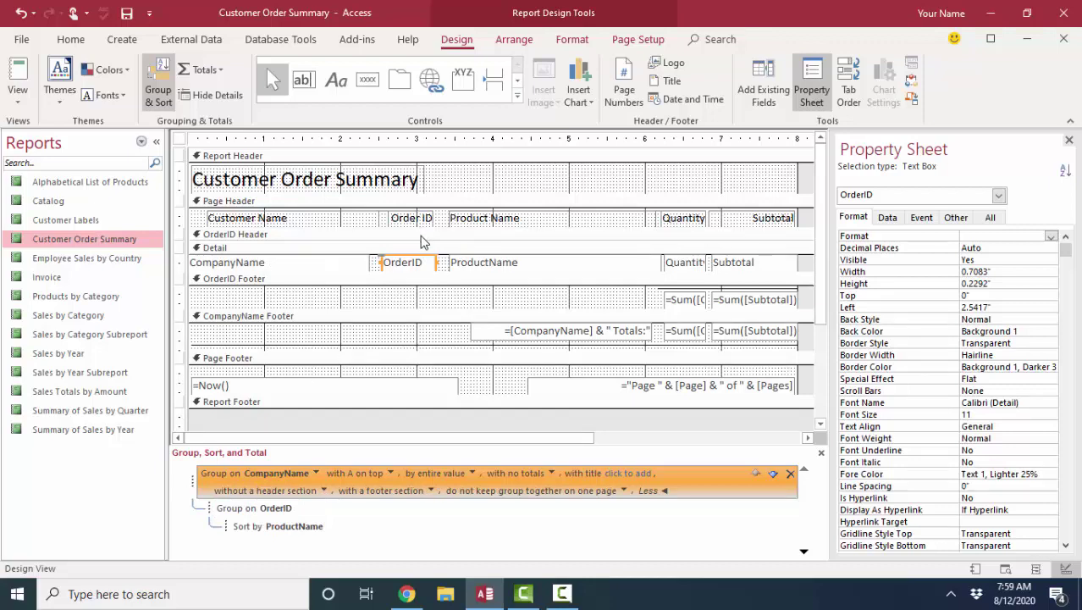
left_click(17, 97)
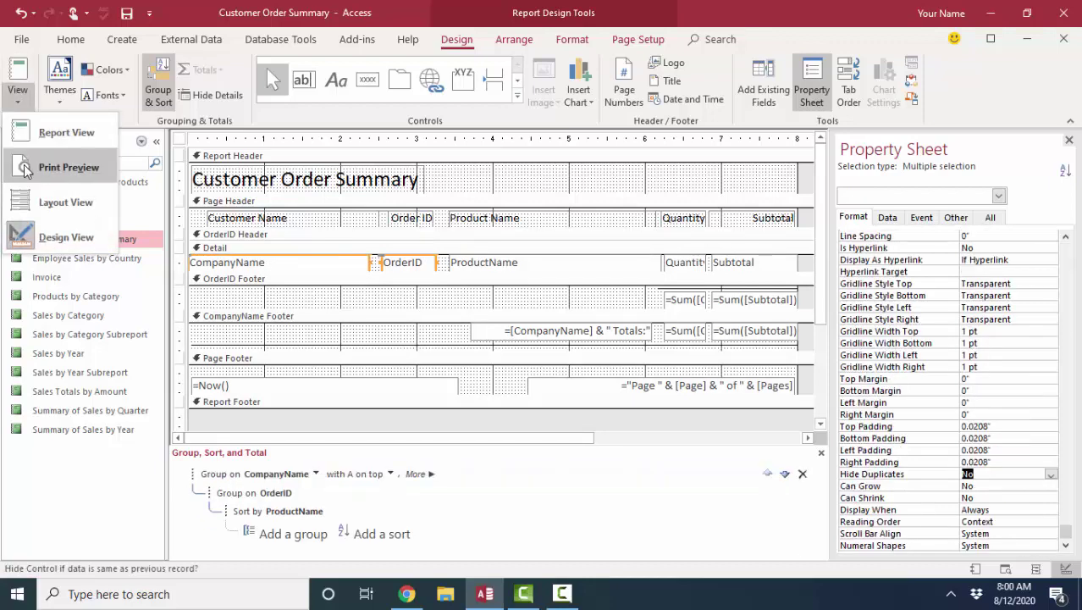
Step: Preview the report and check the Alfreds Futterkiste rows repeating the customer name and order ID
left_click(34, 166)
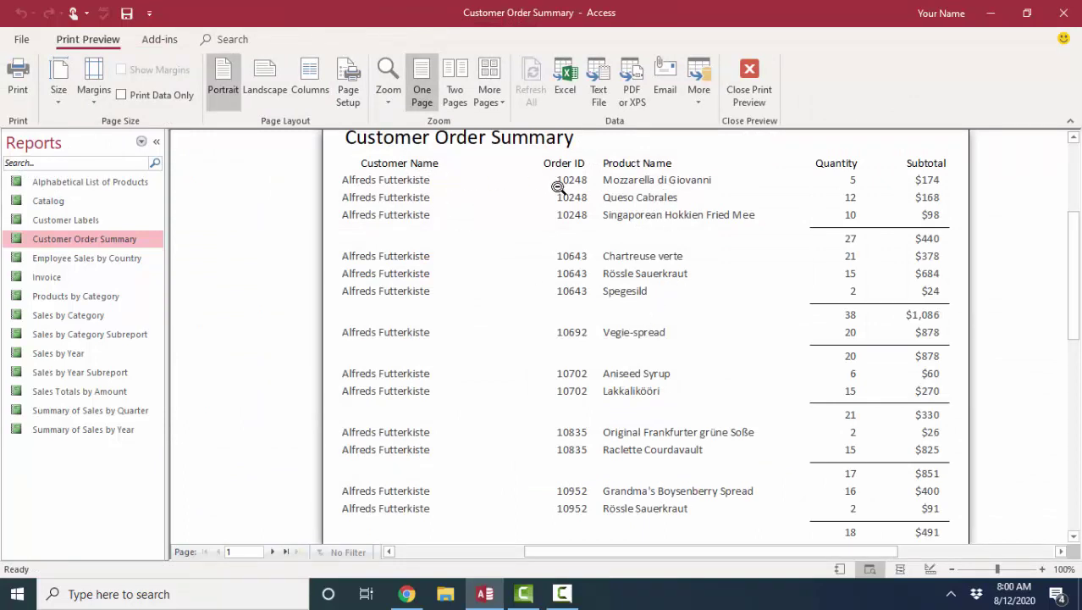
scroll(481, 376, "down", 3)
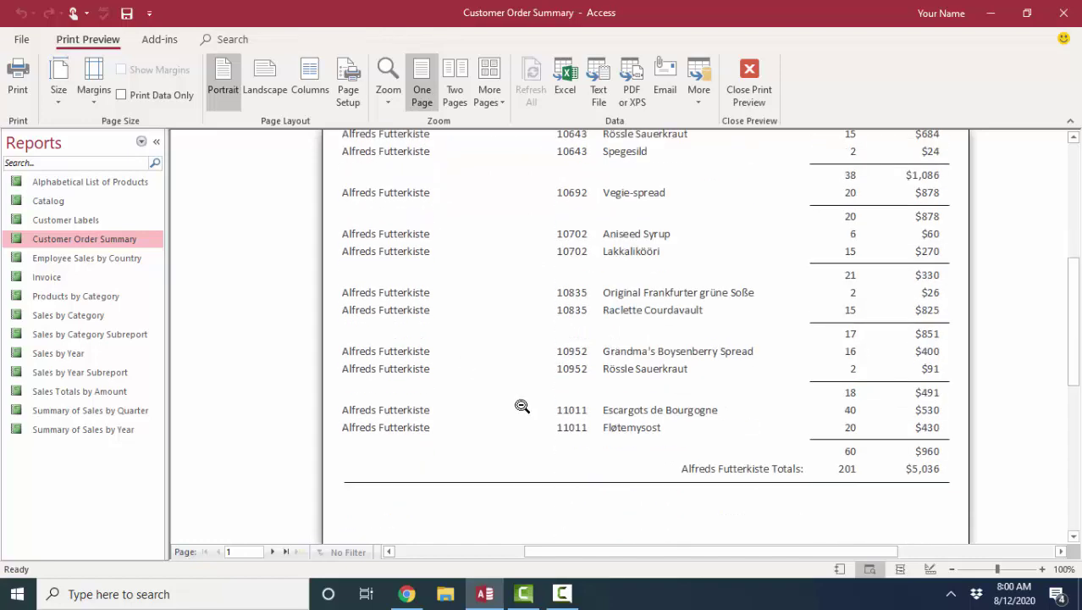
scroll(522, 406, "up", 4)
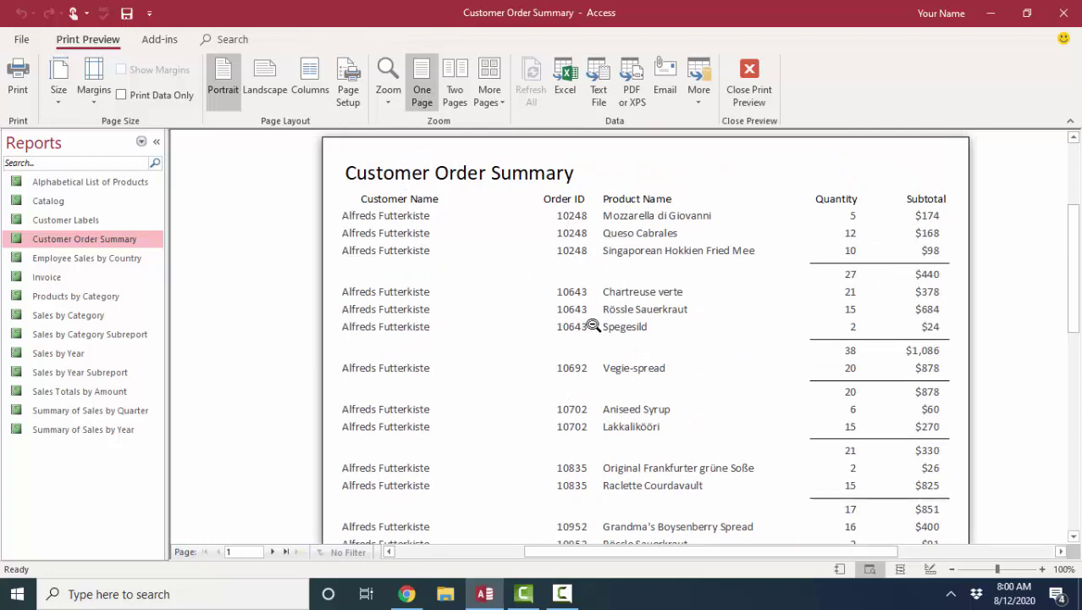
right_click(416, 225)
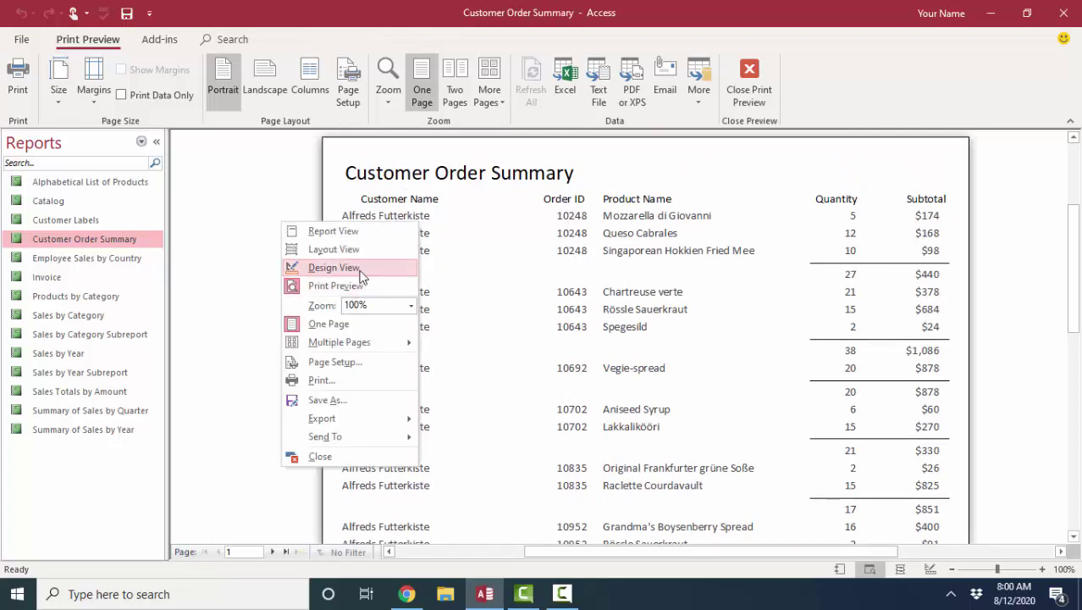
Step: Back in Design View, set Hide Duplicates to Yes for the customer name and order ID boxes
left_click(362, 268)
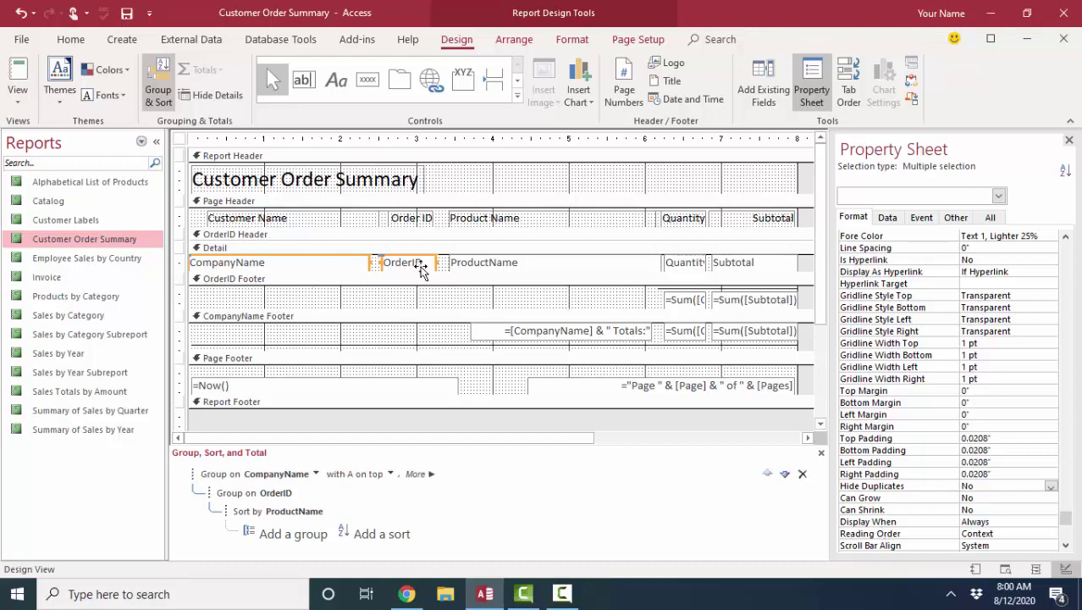
scroll(948, 373, "down", 1)
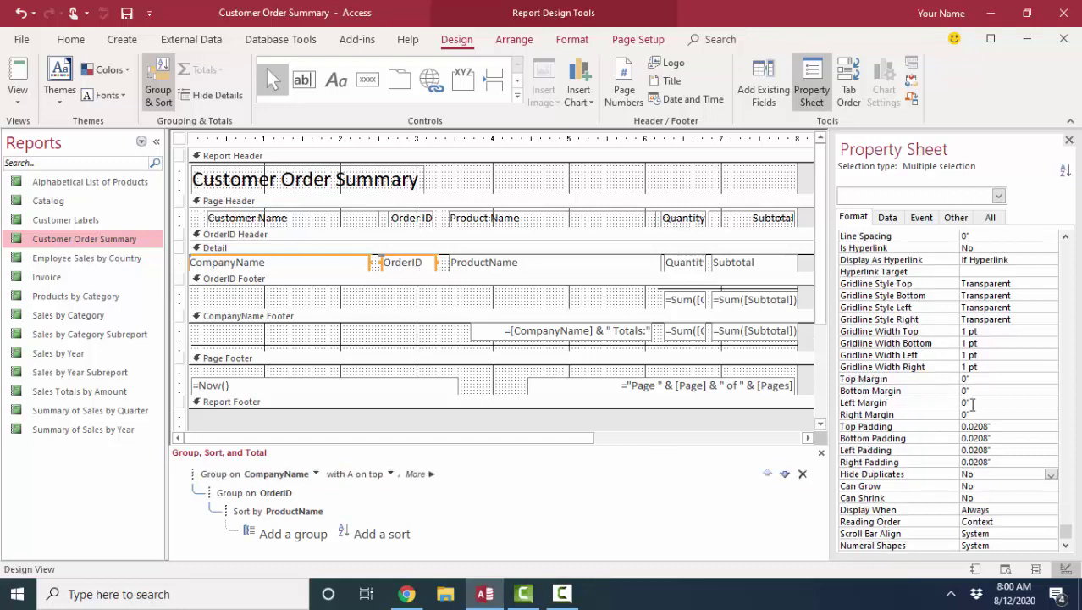
double_click(881, 475)
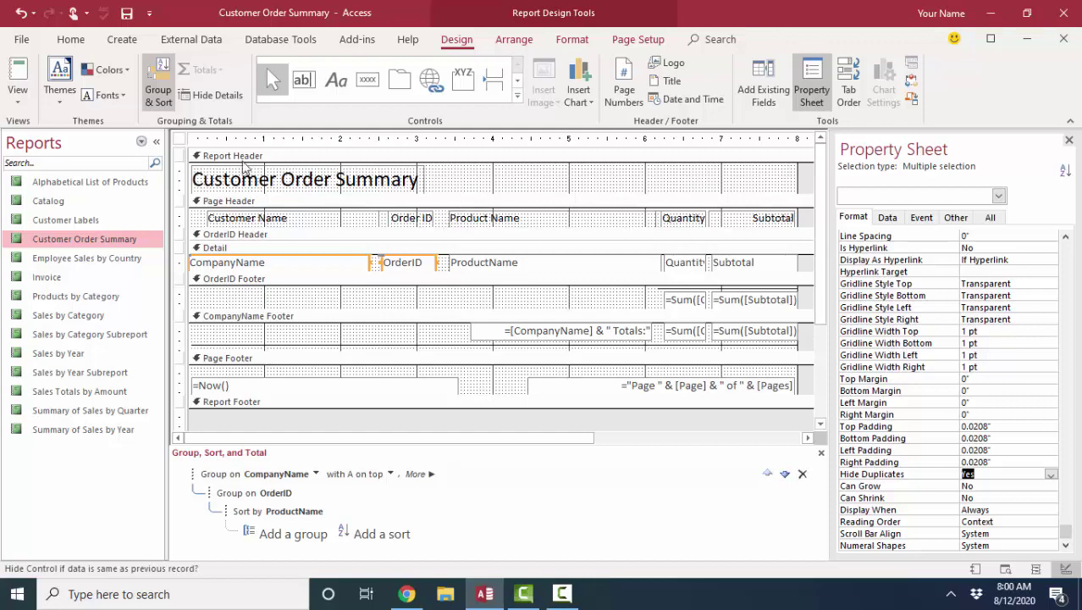
Step: Preview the report and zoom in on page 2 to review the customer totals
left_click(24, 100)
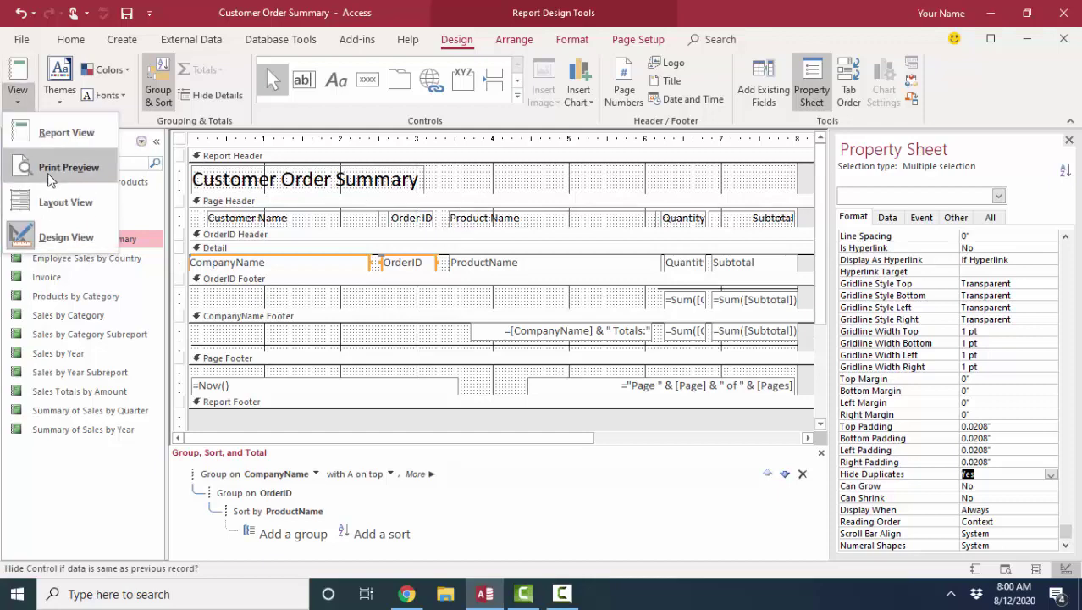
left_click(48, 169)
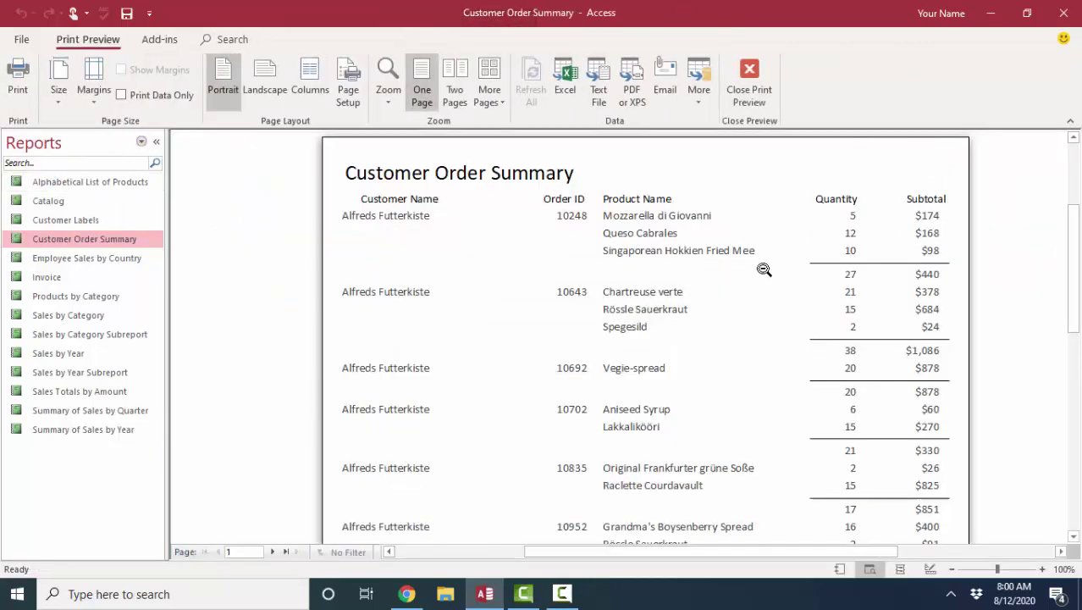
left_click(763, 267)
left_click(275, 551)
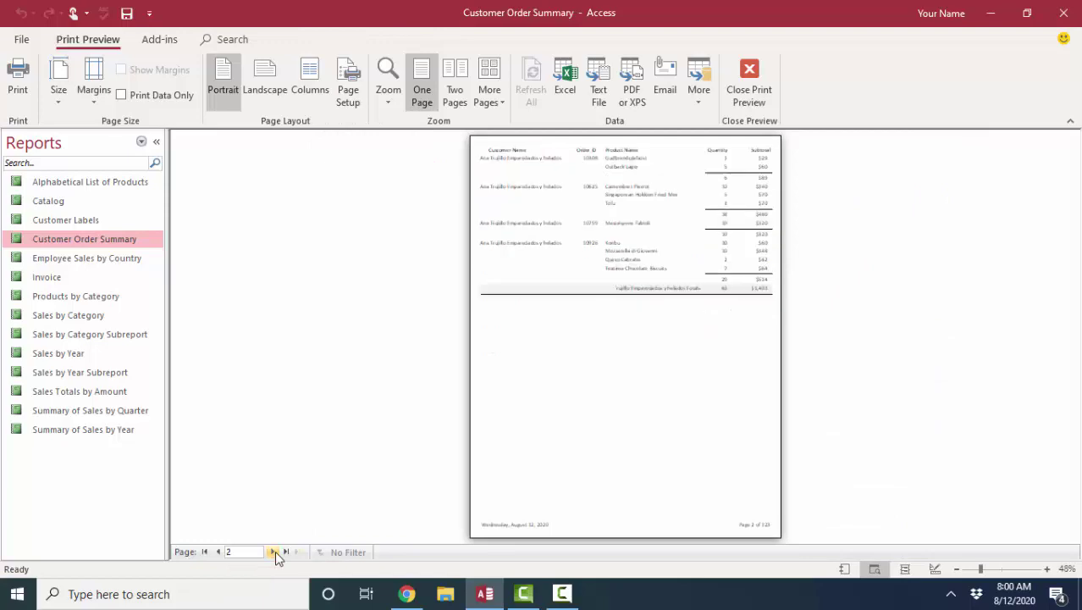
left_click(637, 326)
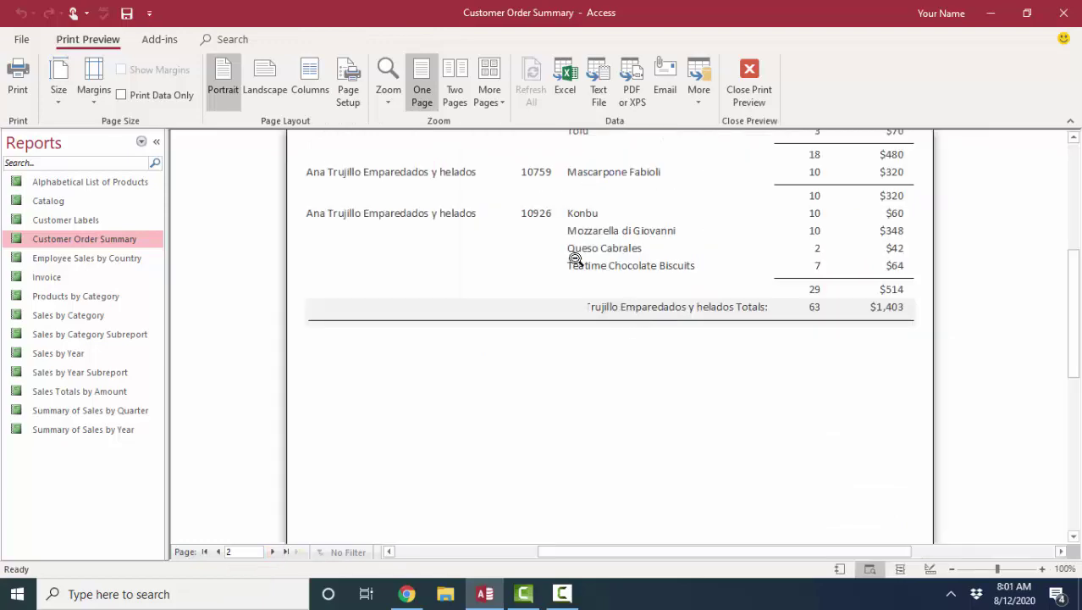
right_click(512, 235)
Step: Set the CompanyName Footer's Alternate Back Color to Background 1 (white)
left_click(460, 283)
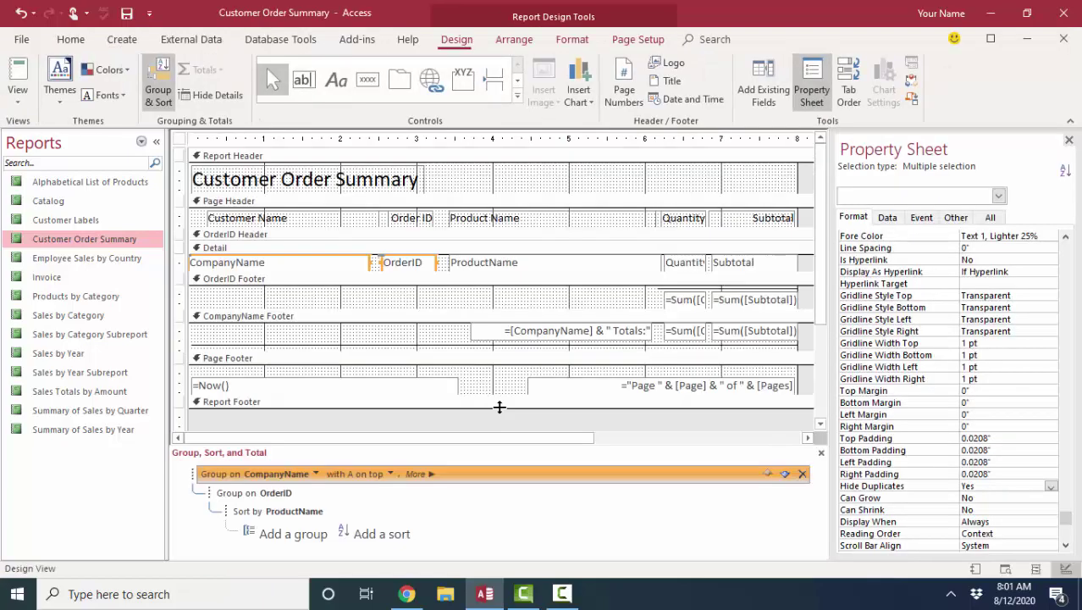
left_click(479, 325)
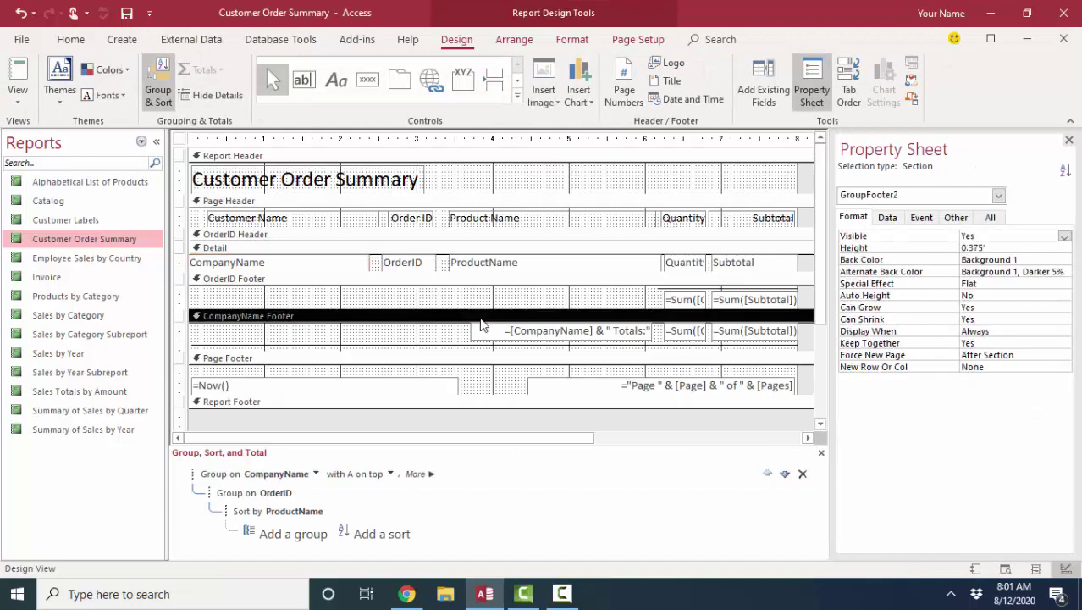
left_click(1064, 271)
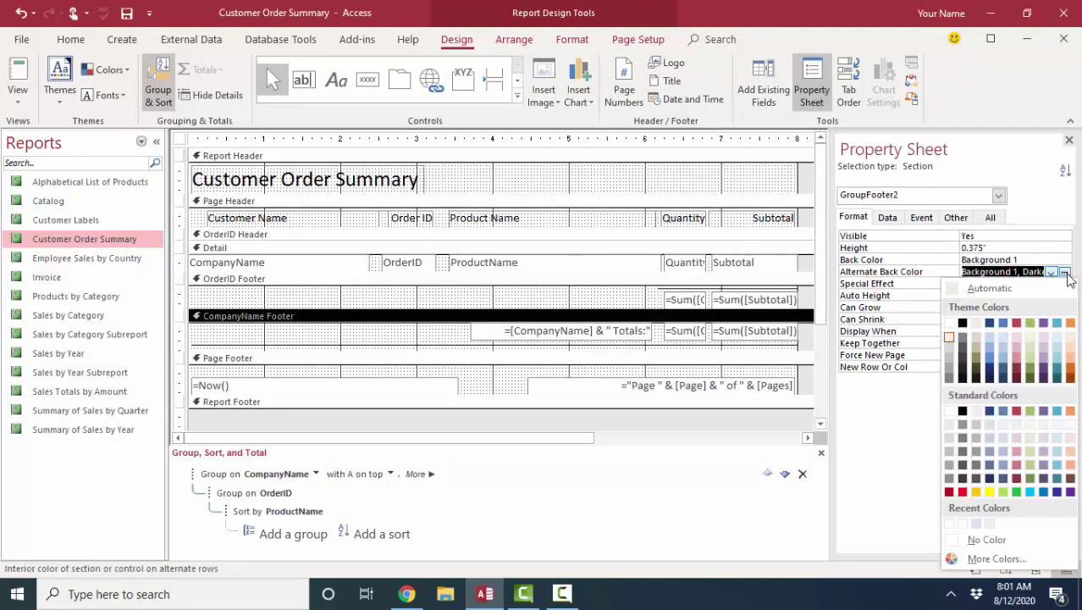
left_click(947, 324)
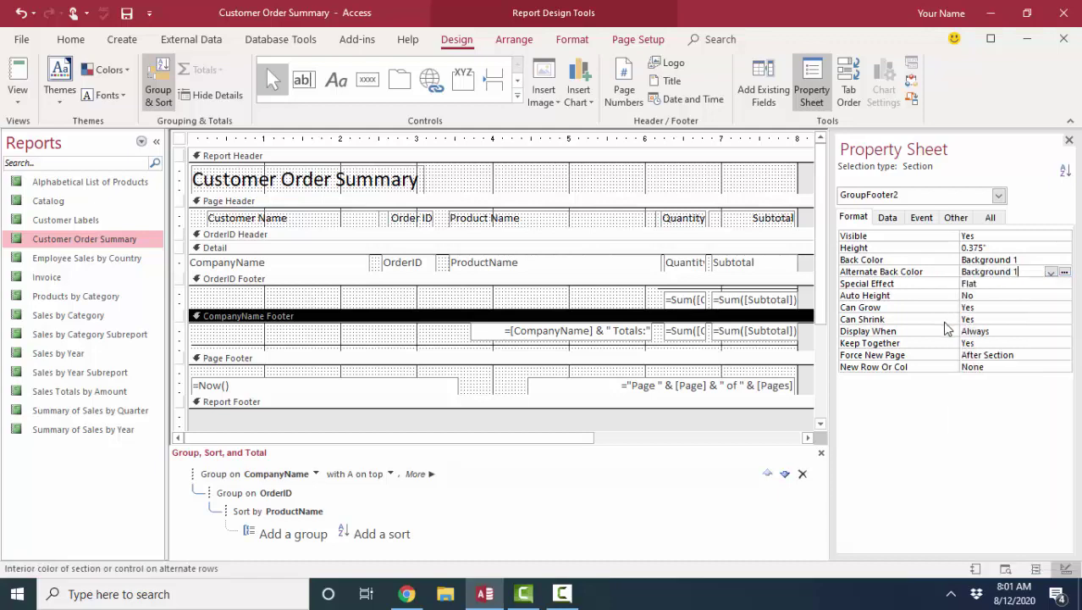
Step: Remove the line under the customer totals row
left_click(416, 346)
key("ctrl+r")
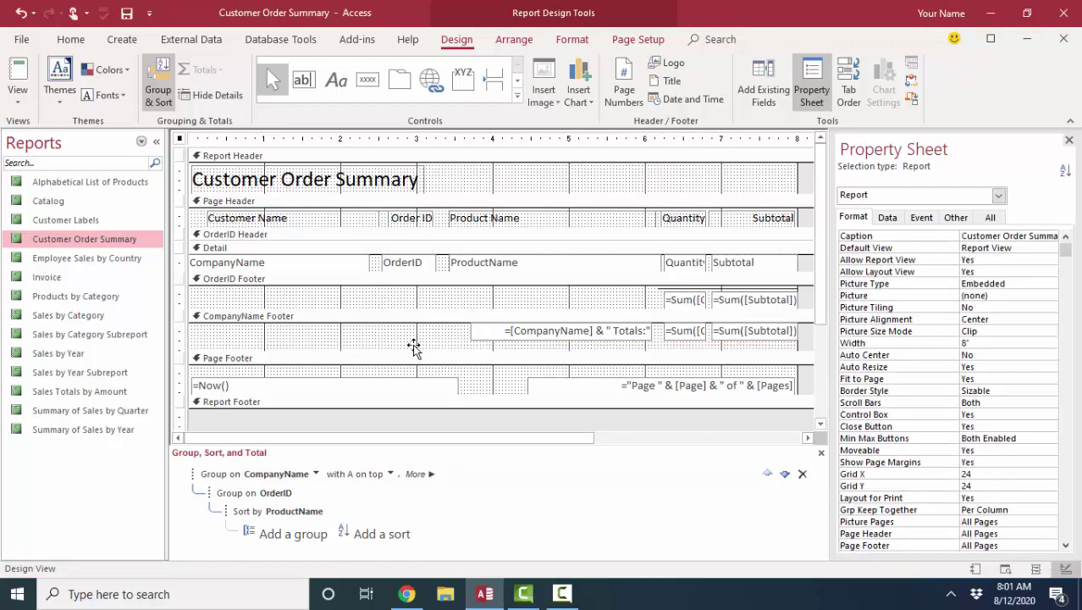
right_click(18, 104)
left_click(18, 102)
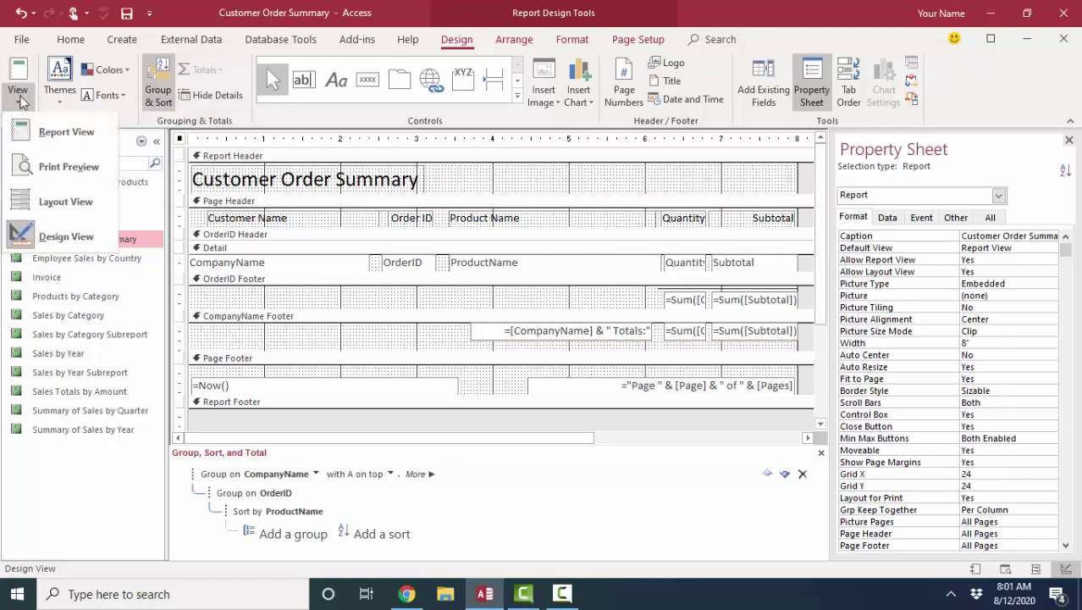
Step: Preview the whole first page to confirm plain white customer totals rows without underline
left_click(67, 167)
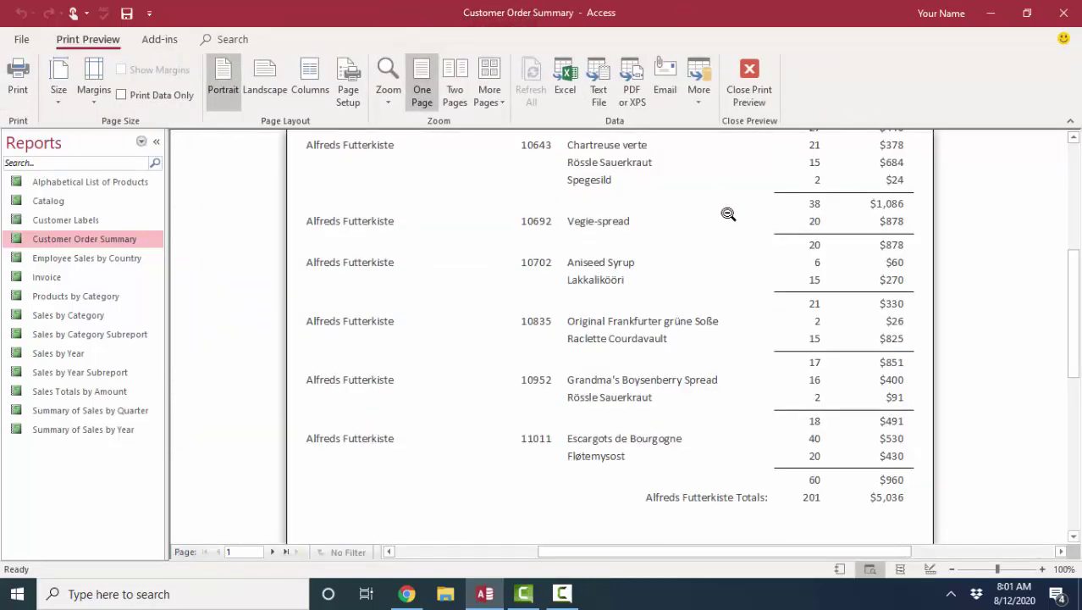
left_click(733, 206)
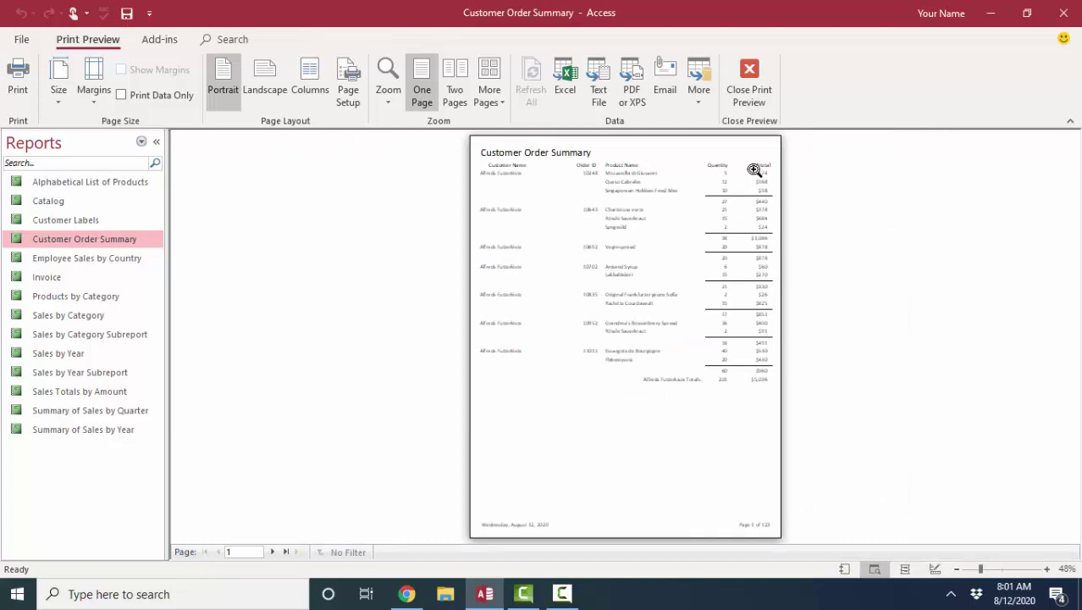
right_click(645, 227)
Step: In Layout View, widen the Order ID boxes slightly to 0.7188" by 0.2292"
left_click(555, 265)
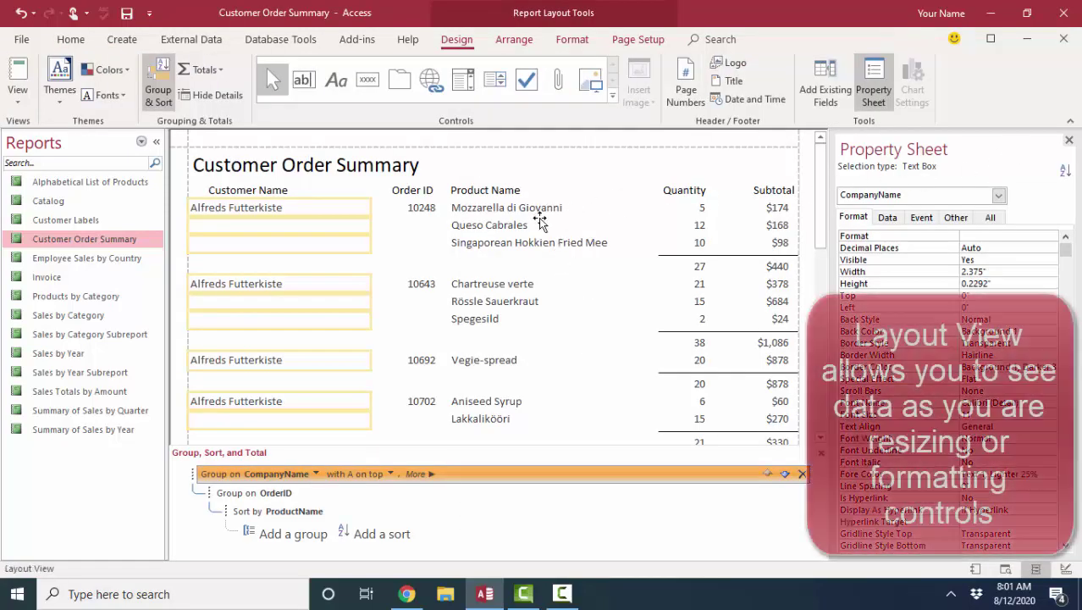
left_click(360, 206)
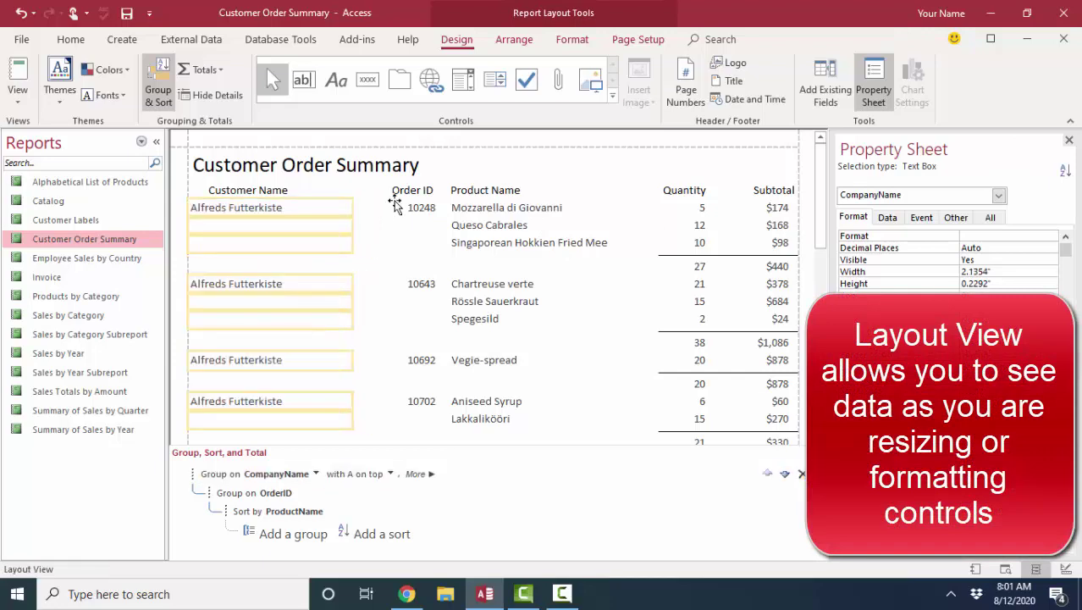
left_click(426, 209)
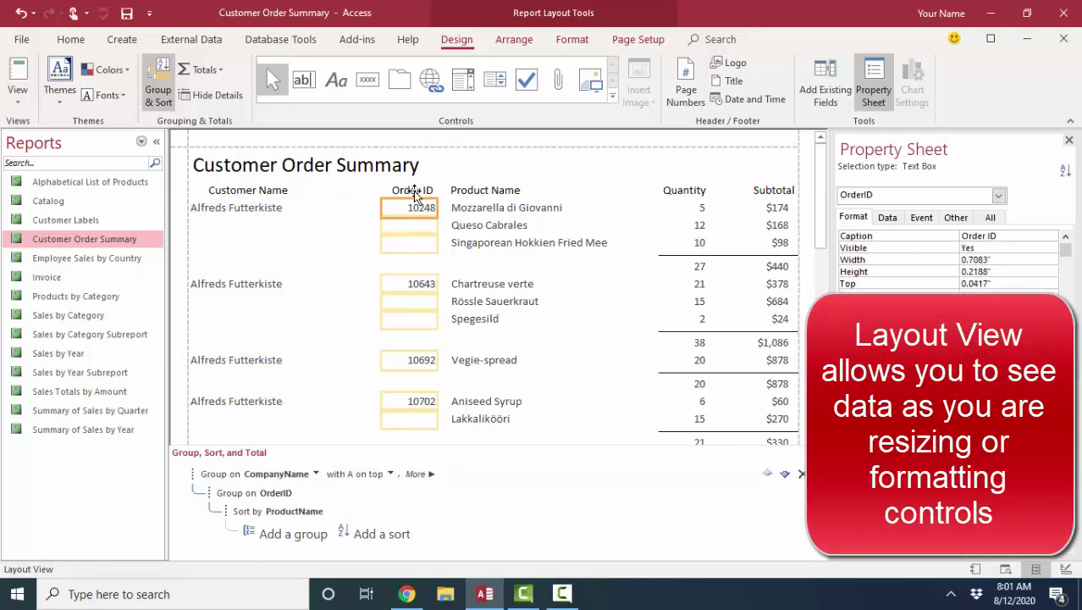
left_click(413, 190)
left_click(416, 207)
left_click_drag(438, 207, 439, 208)
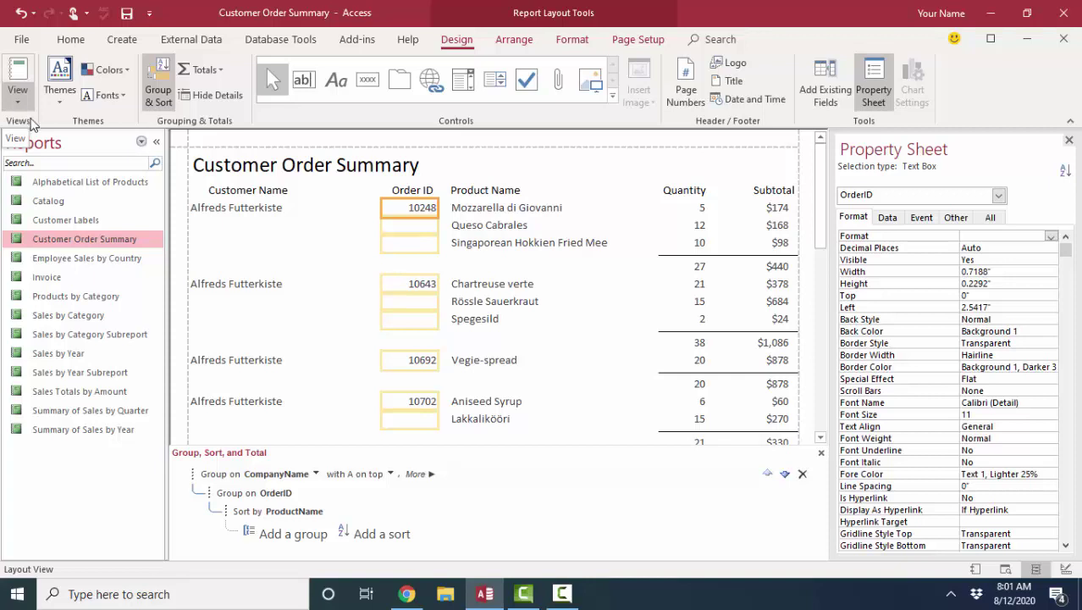
Step: In Design View, close the Group, Sort and Total pane and make the Report Footer taller
left_click(18, 100)
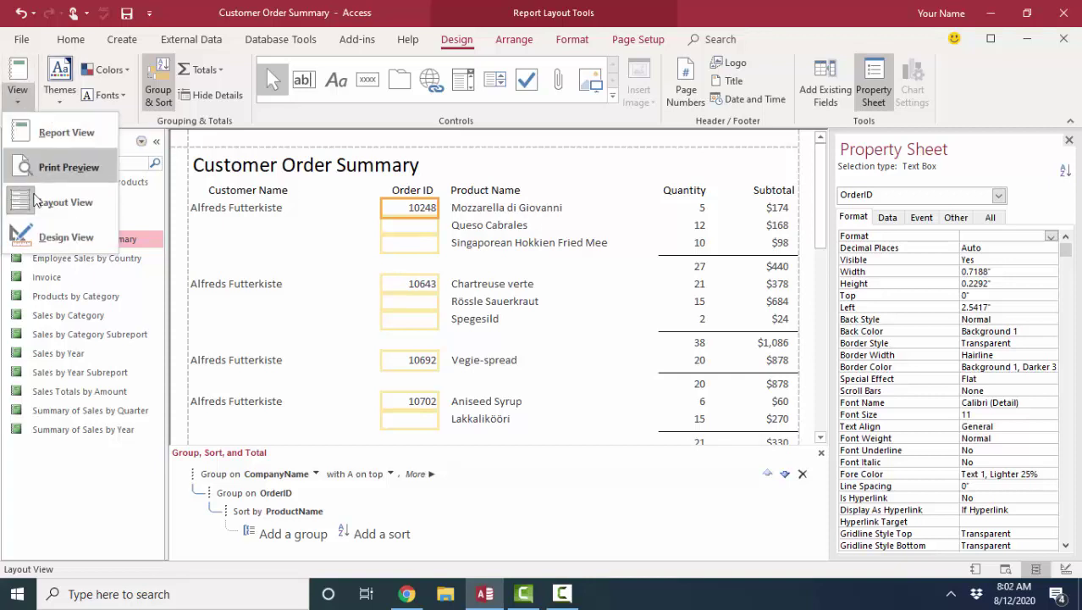
left_click(51, 238)
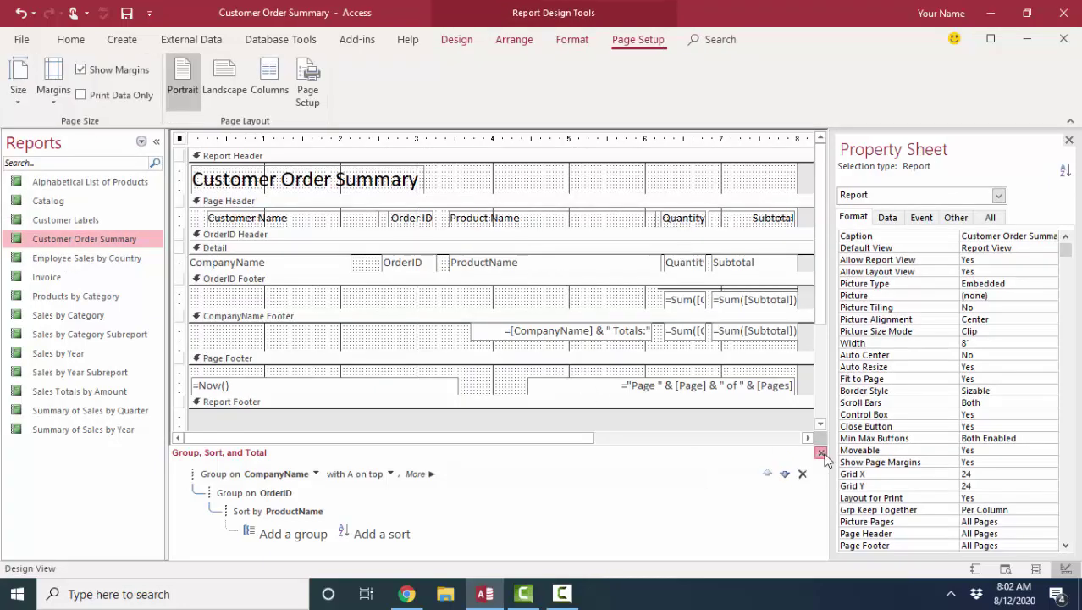
left_click(821, 453)
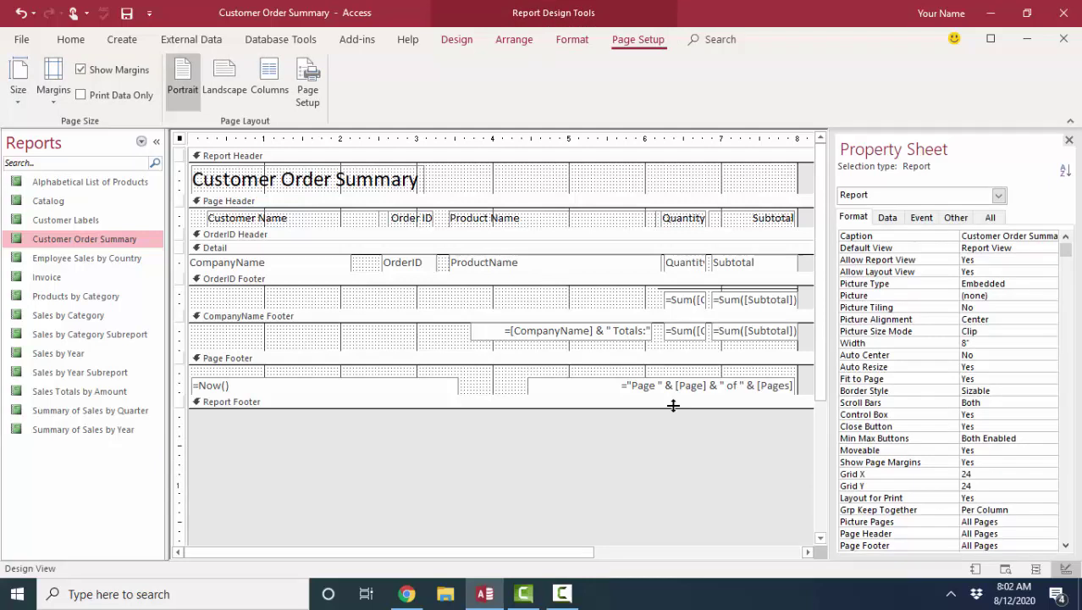
left_click_drag(674, 407, 670, 450)
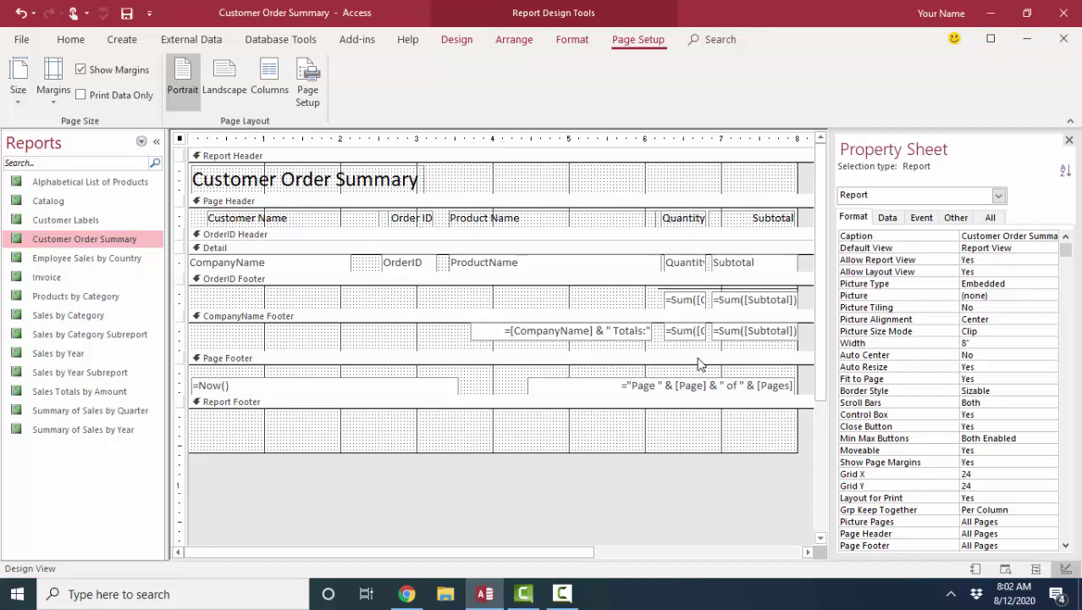
Step: Paste copies of the =Sum([Quantity]) and =Sum([Subtotal]) boxes into the Report Footer under their columns
left_click_drag(659, 331, 759, 340)
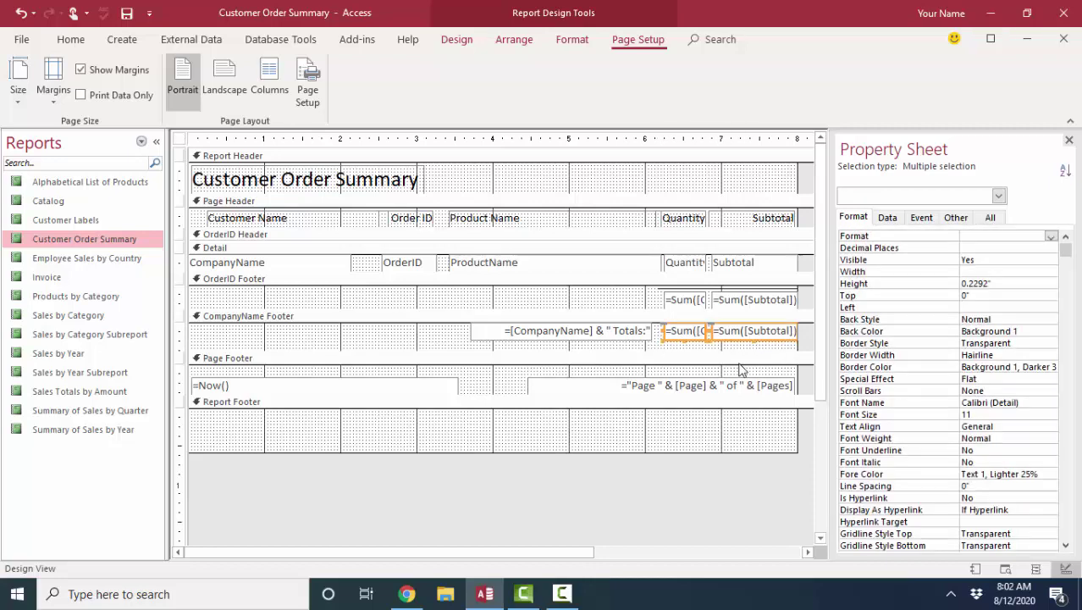
left_click(695, 405)
key("ctrl+v")
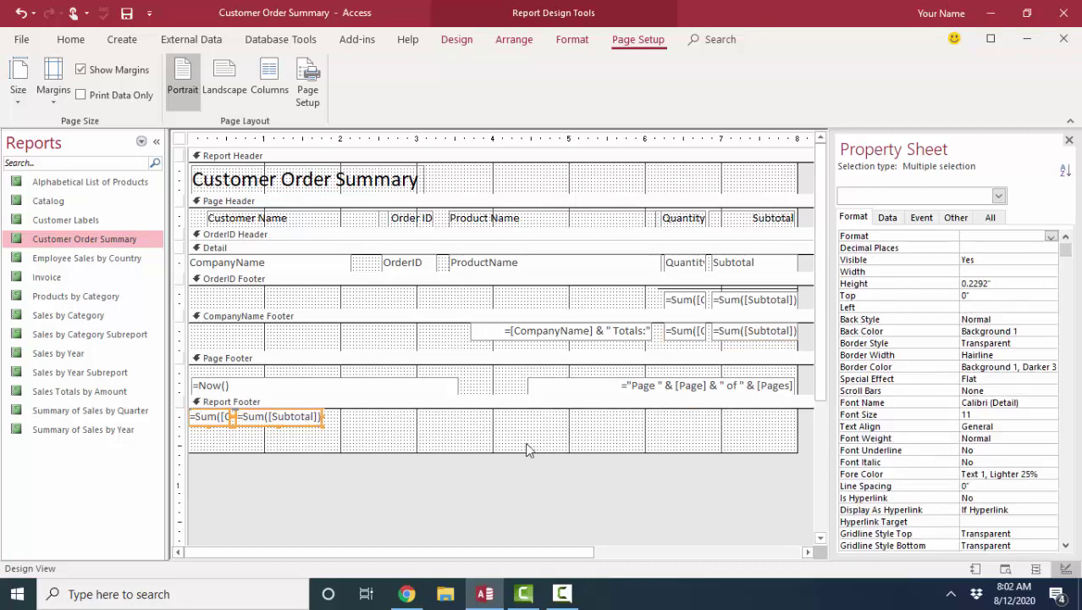
left_click_drag(296, 430, 771, 417)
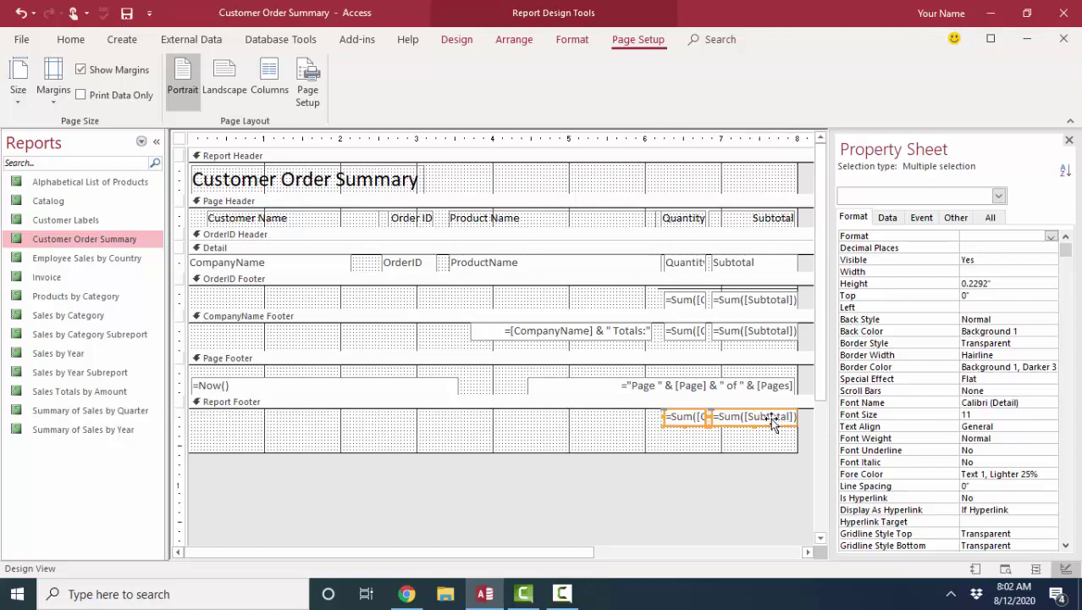
Step: Compare the Control Source of the order, customer and grand quantity total boxes
left_click(698, 333)
left_click(885, 218)
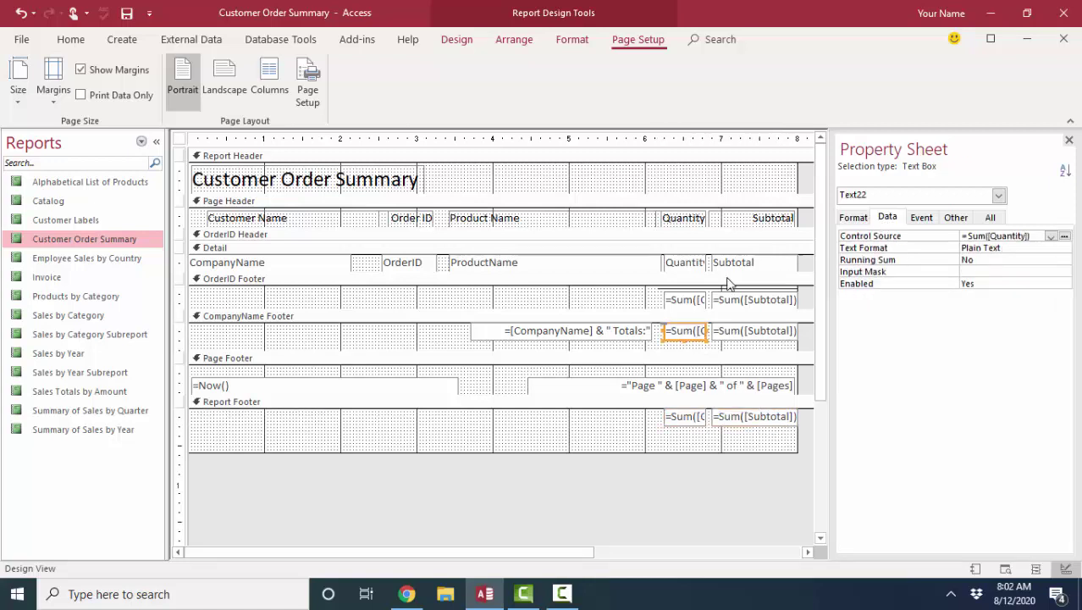
left_click(681, 301)
left_click(682, 332)
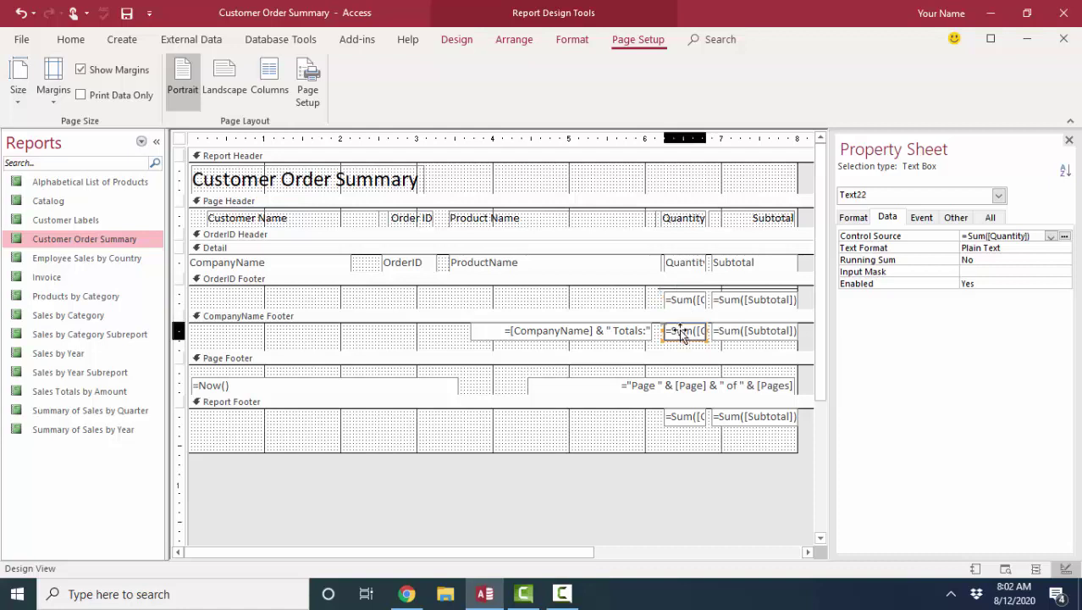
left_click(681, 415)
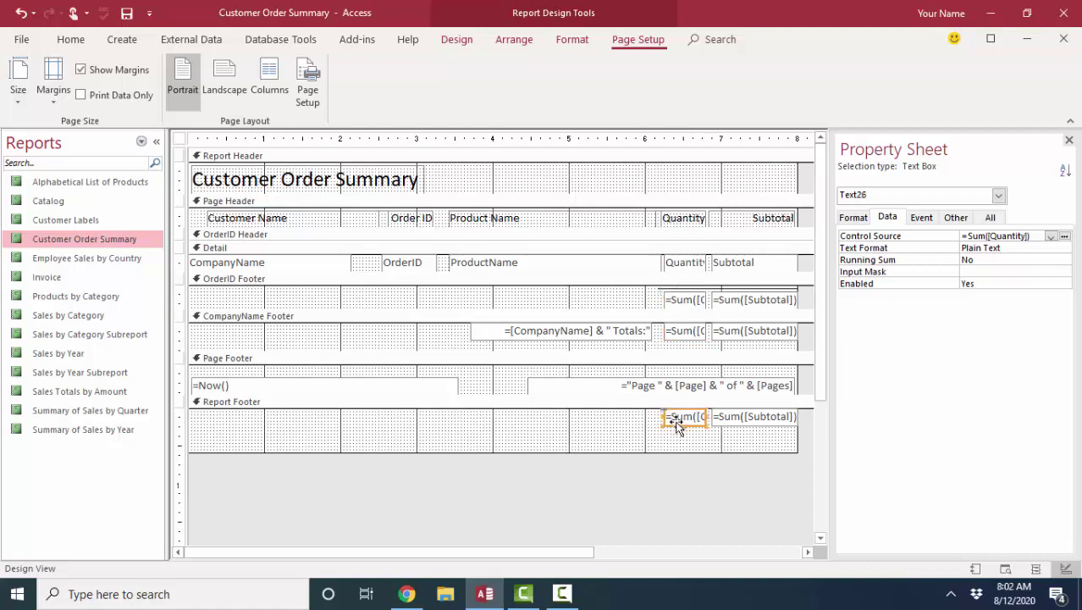
left_click(692, 303)
left_click(725, 282)
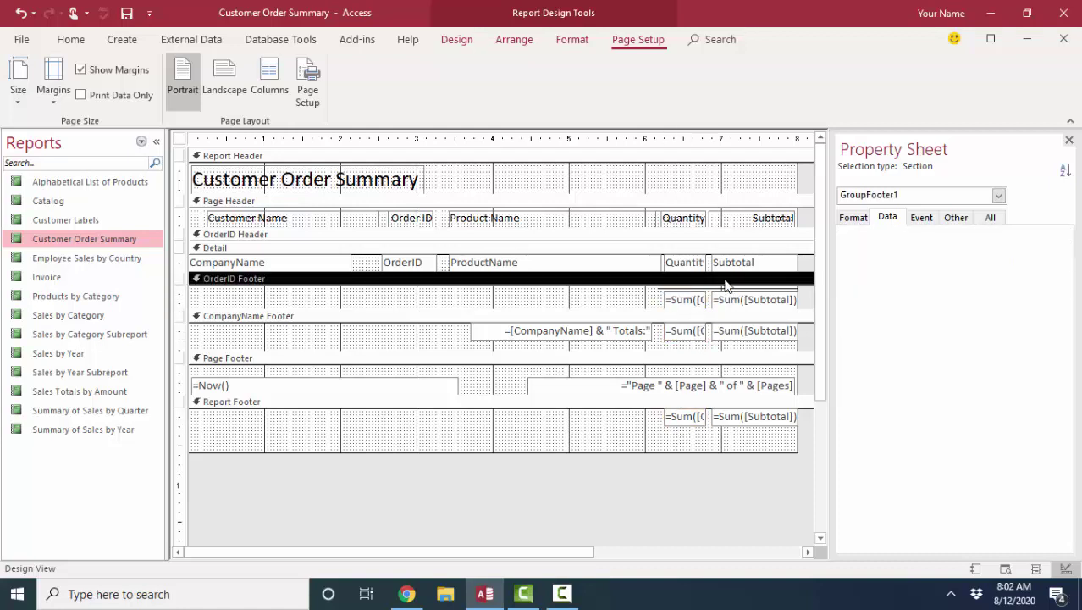
left_click(684, 306)
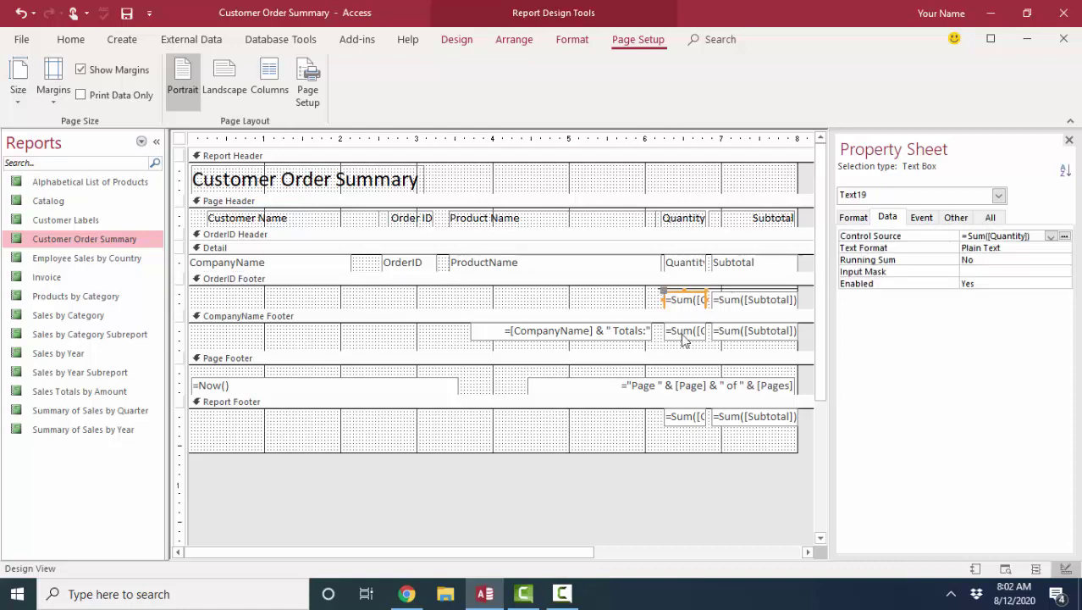
left_click(686, 332)
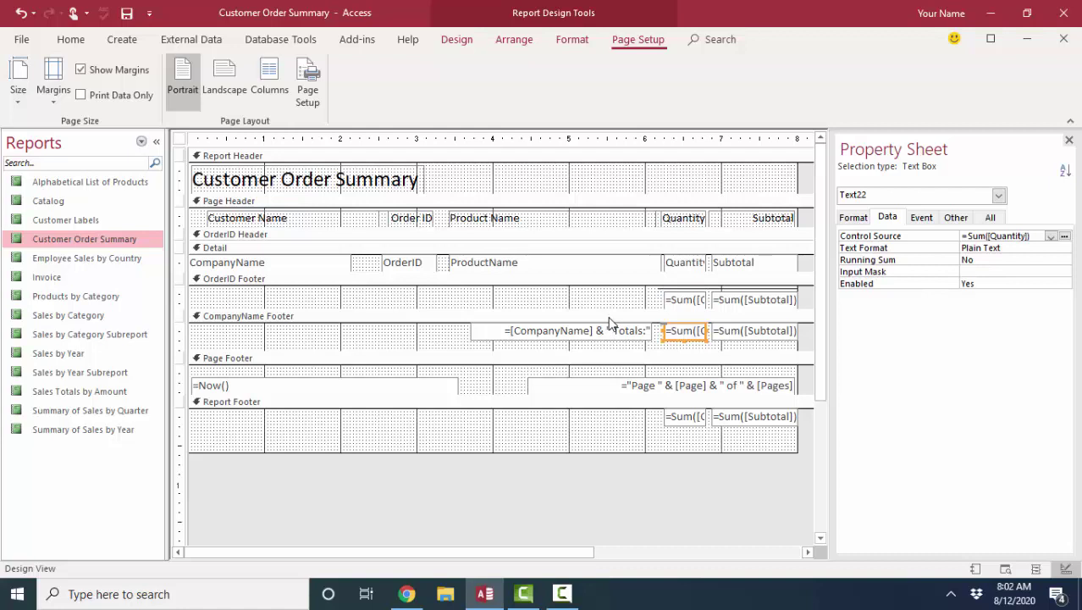
left_click(687, 418)
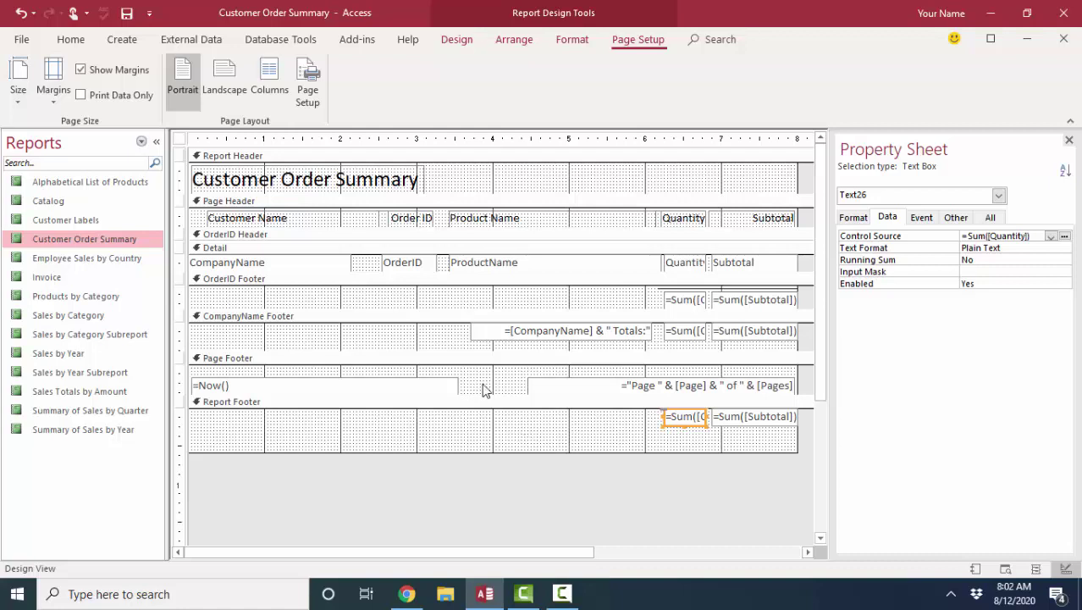
Step: Preview the report's last page showing the Grand Total of 51317 and $1,354,405
left_click(181, 139)
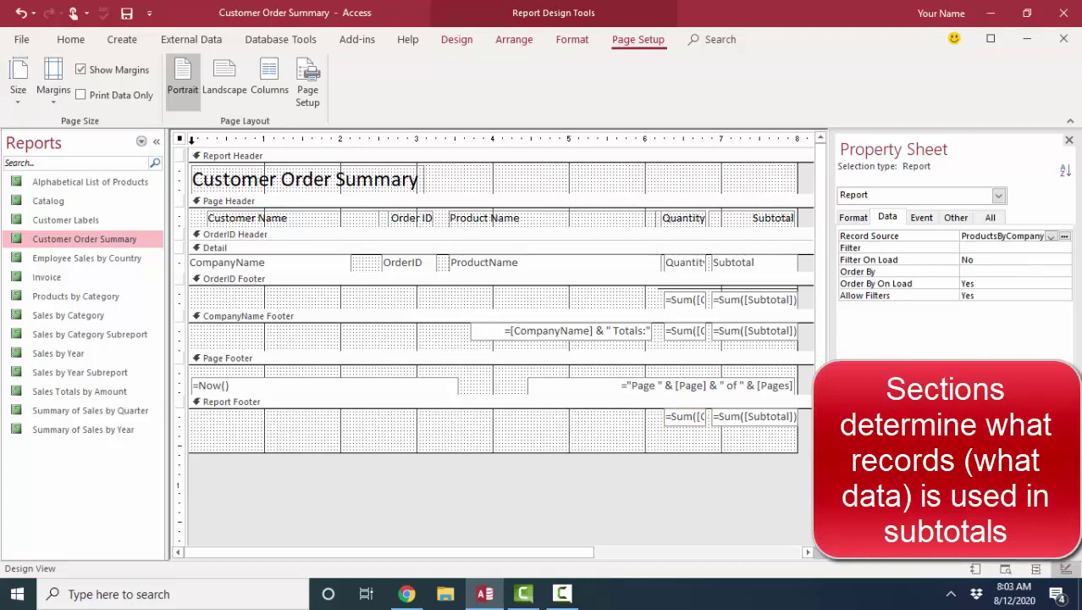
right_click(181, 141)
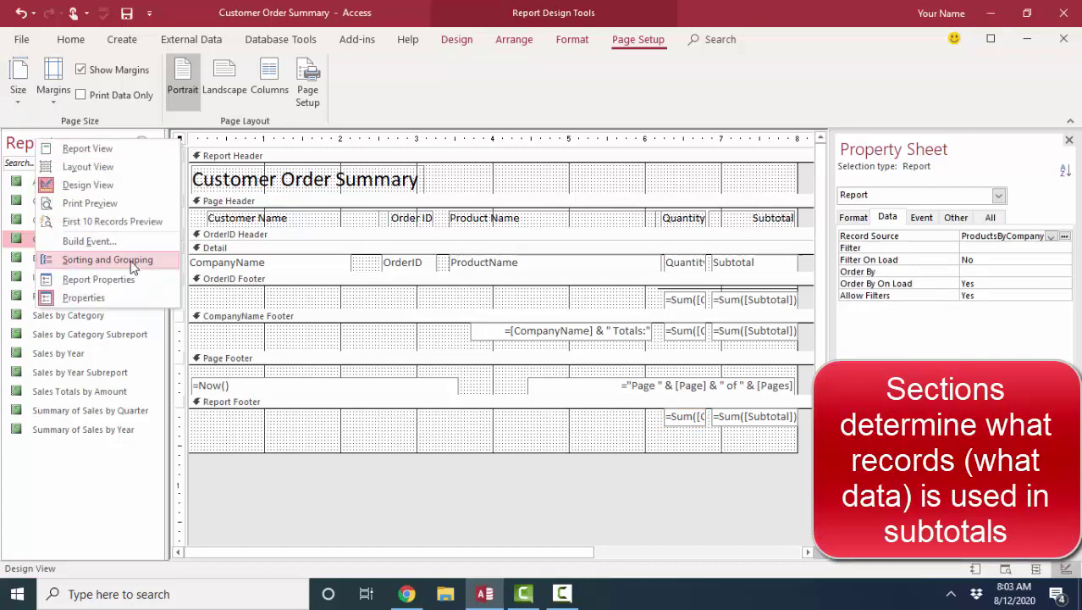
left_click(106, 203)
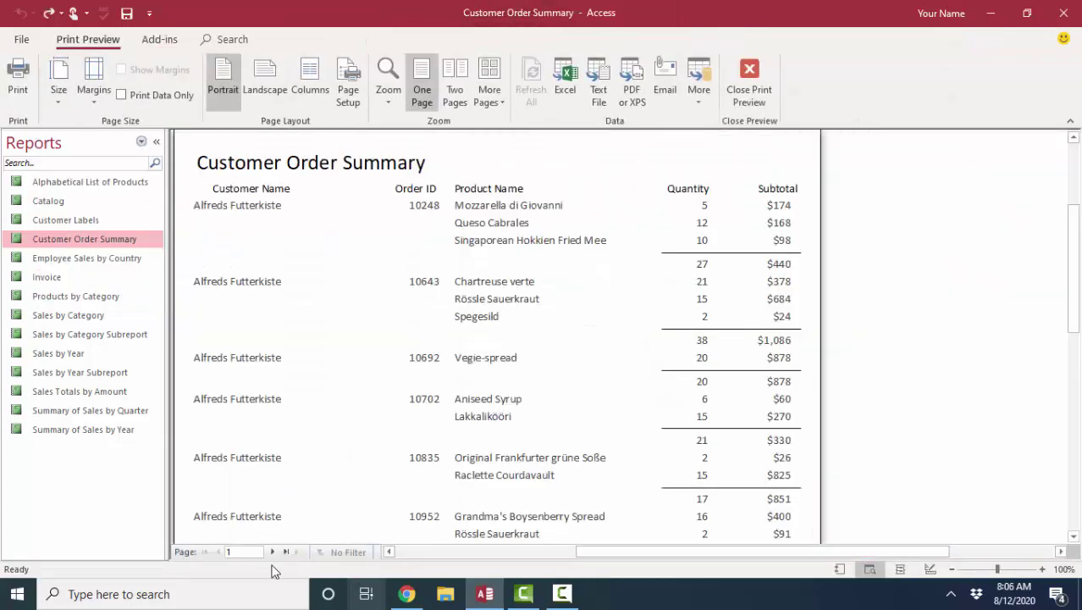
left_click(287, 552)
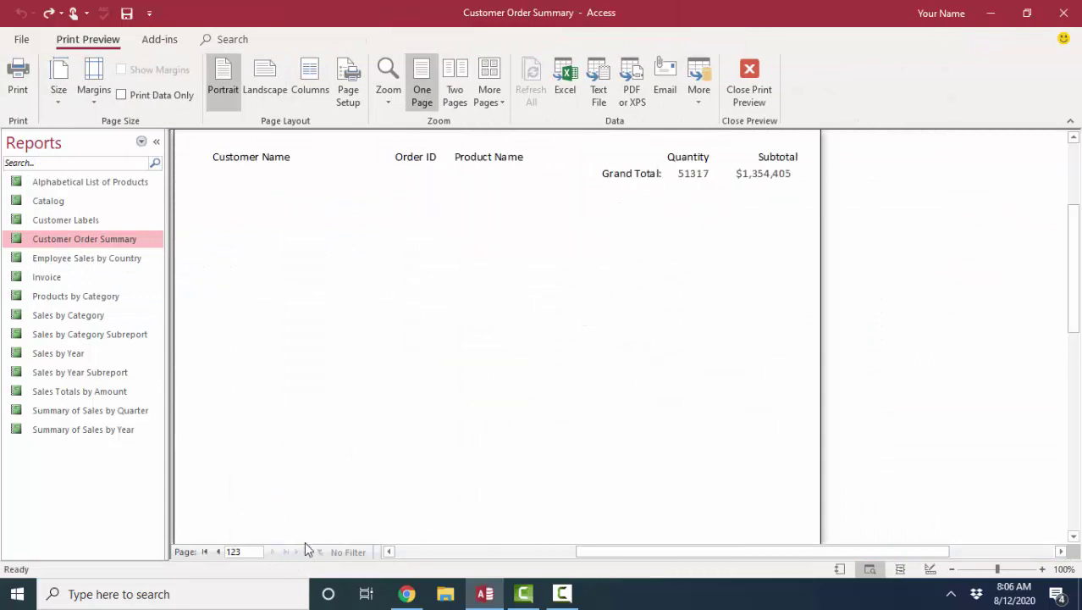